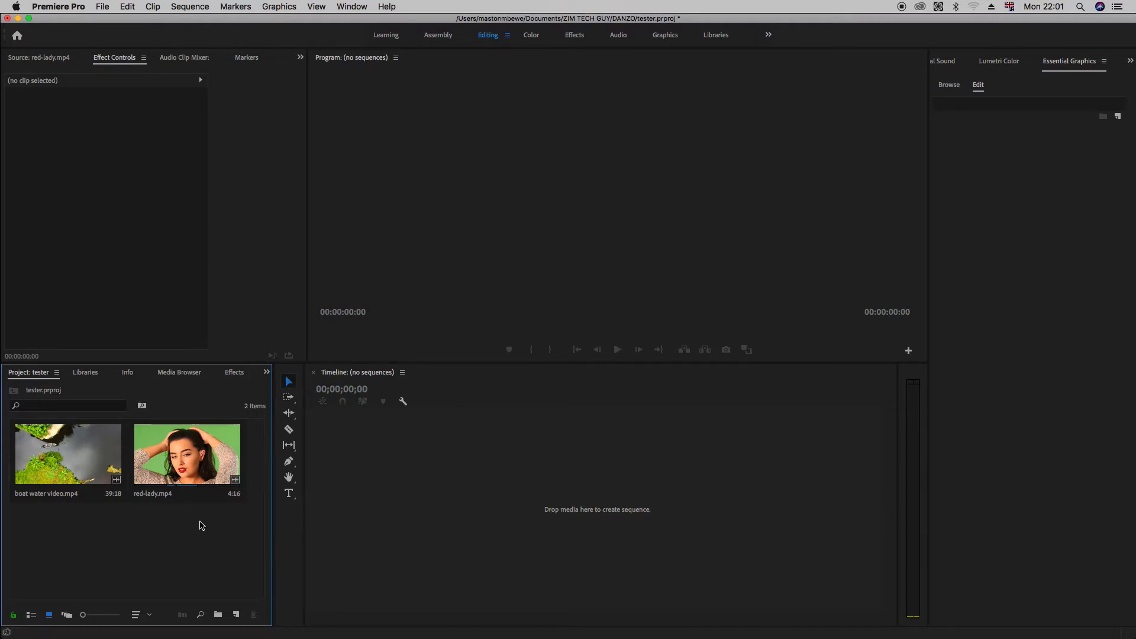
# Step: Create a new Black Video item of 1920 × 1080 with a timebase of 30.00 fps and square pixels
pyautogui.click(235, 614)
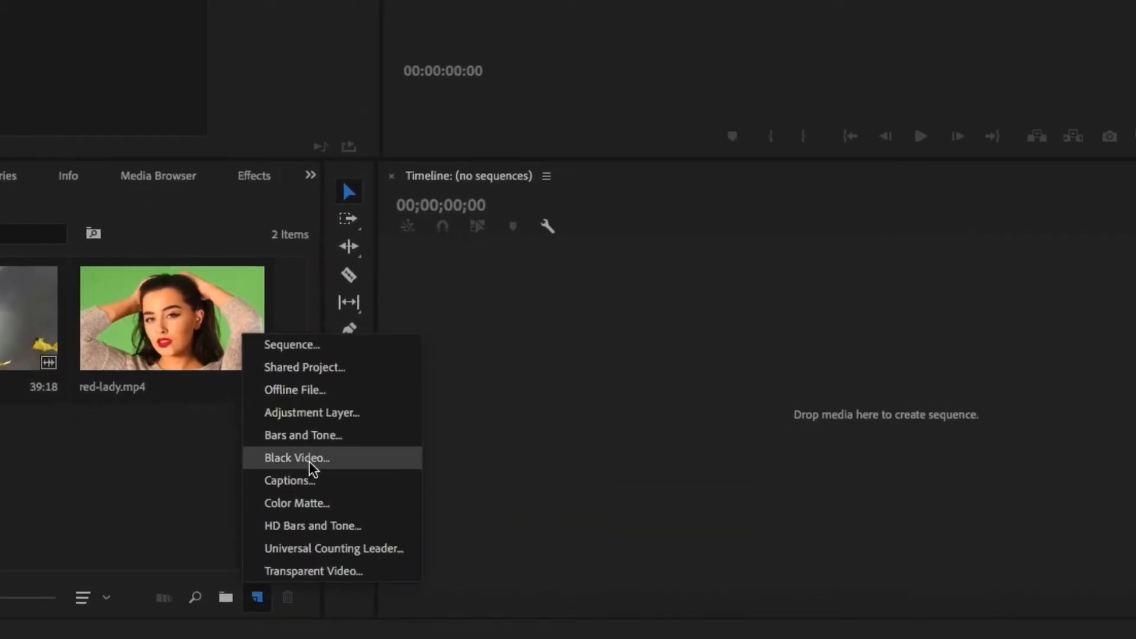
pyautogui.click(346, 459)
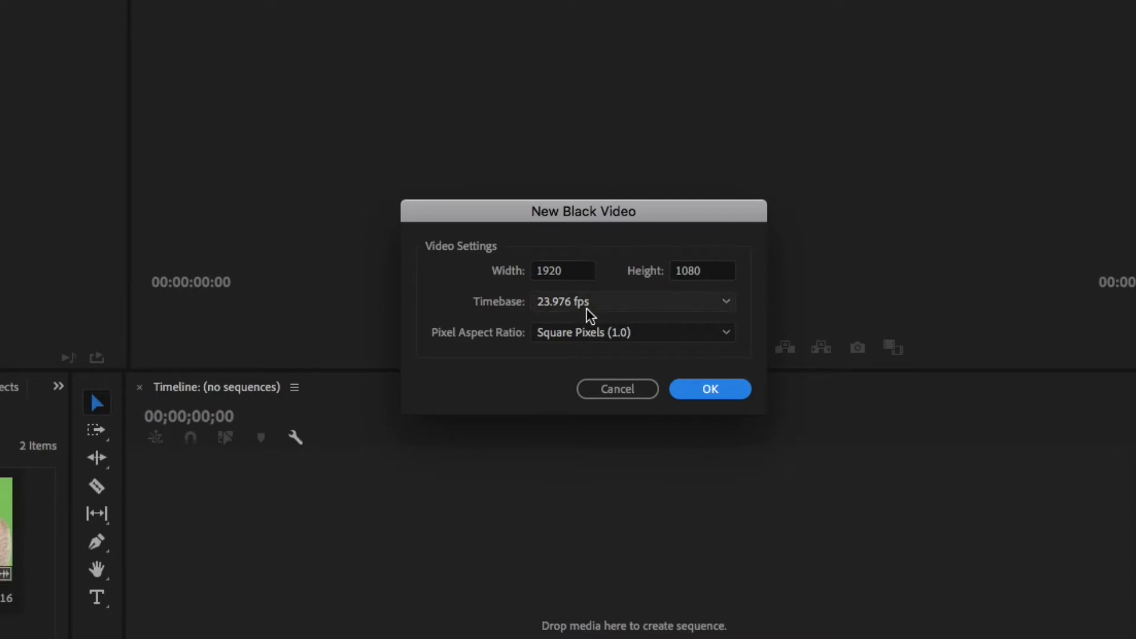
pyautogui.click(612, 307)
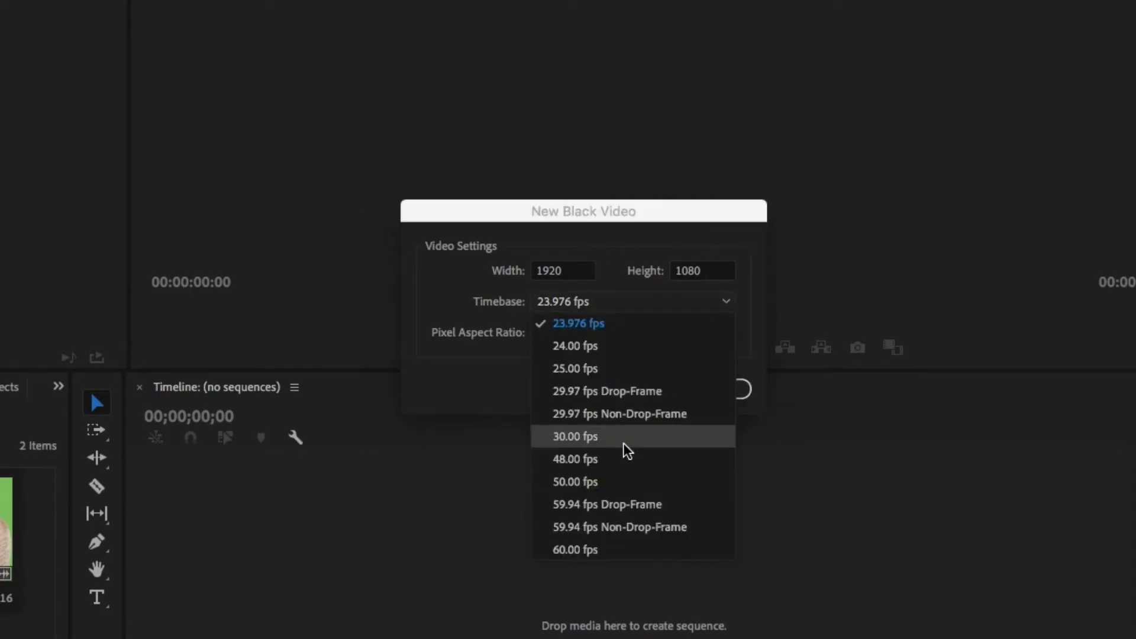
pyautogui.click(590, 438)
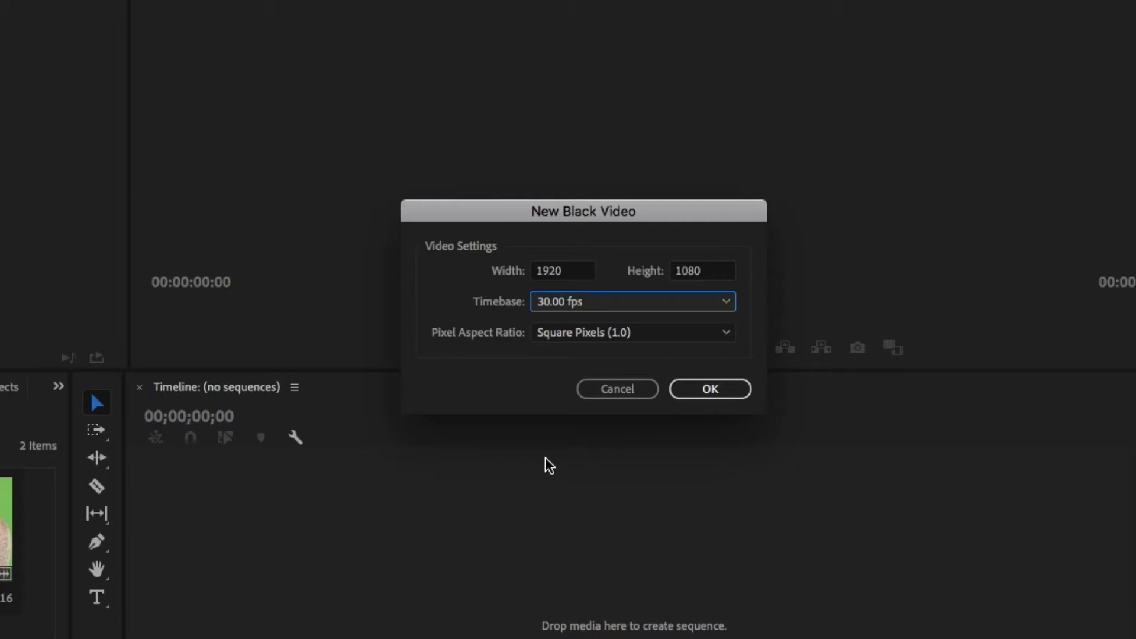
pyautogui.click(708, 382)
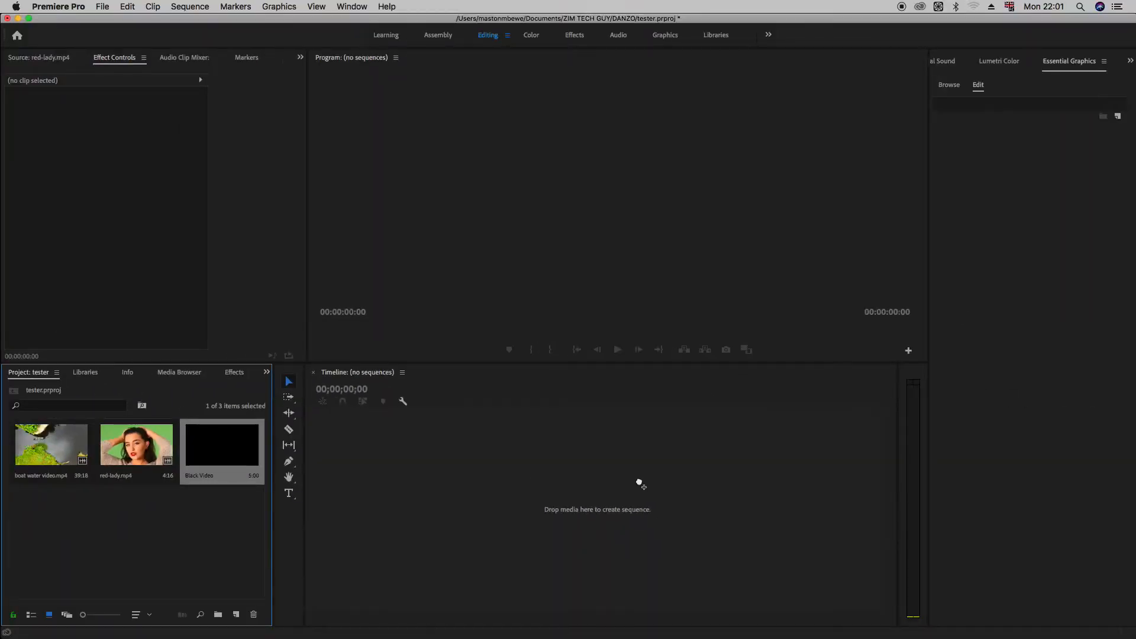
# Step: Create a sequence from the Black Video item and delete the black clip from its timeline
pyautogui.moveTo(639, 483); pyautogui.dragTo(637, 491)
pyautogui.moveTo(677, 565); pyautogui.dragTo(556, 487)
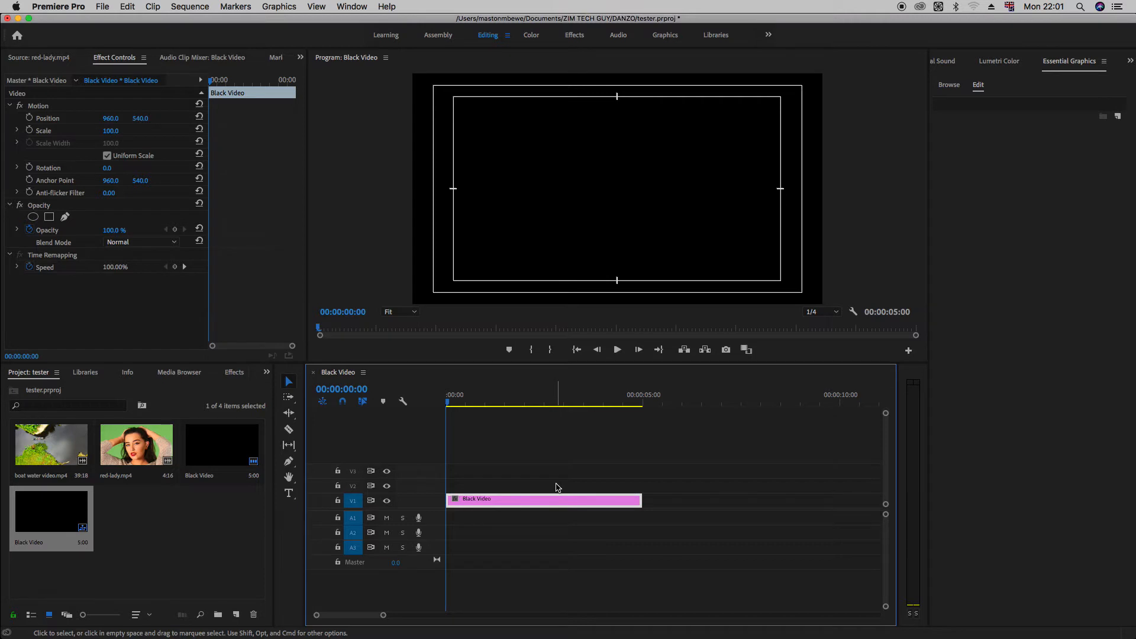
pyautogui.press('Delete')
# Step: Place red-lady.mp4 and, after a gap, boat water video.mp4 on track V3, keeping the existing sequence settings, and save the project
pyautogui.moveTo(132, 455); pyautogui.dragTo(439, 483)
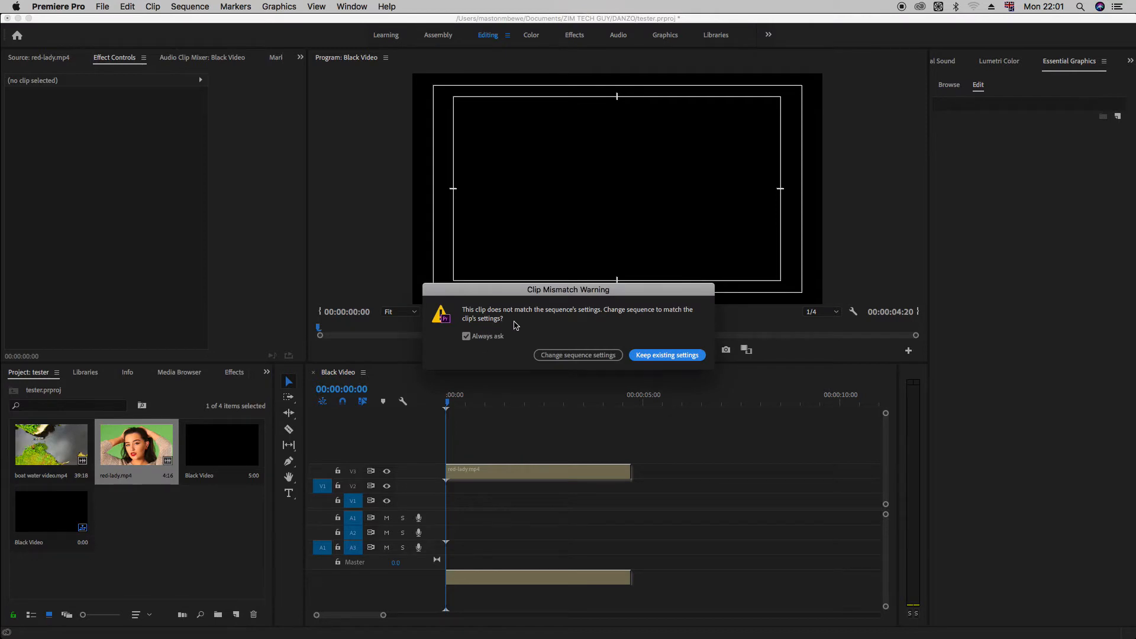
pyautogui.click(679, 356)
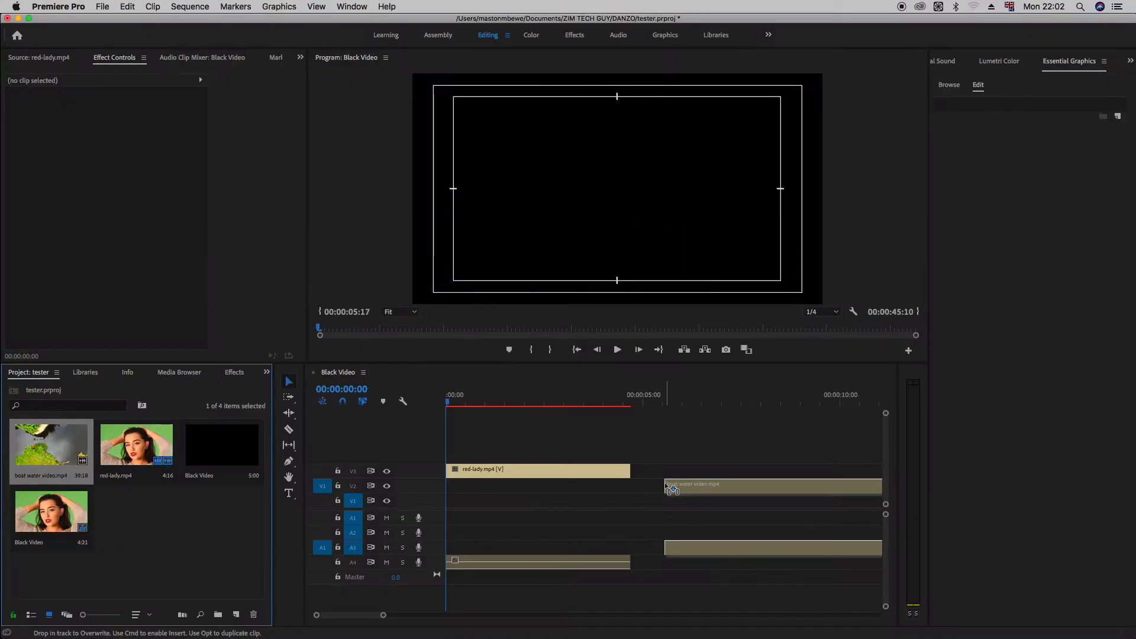
pyautogui.moveTo(668, 497); pyautogui.dragTo(668, 488)
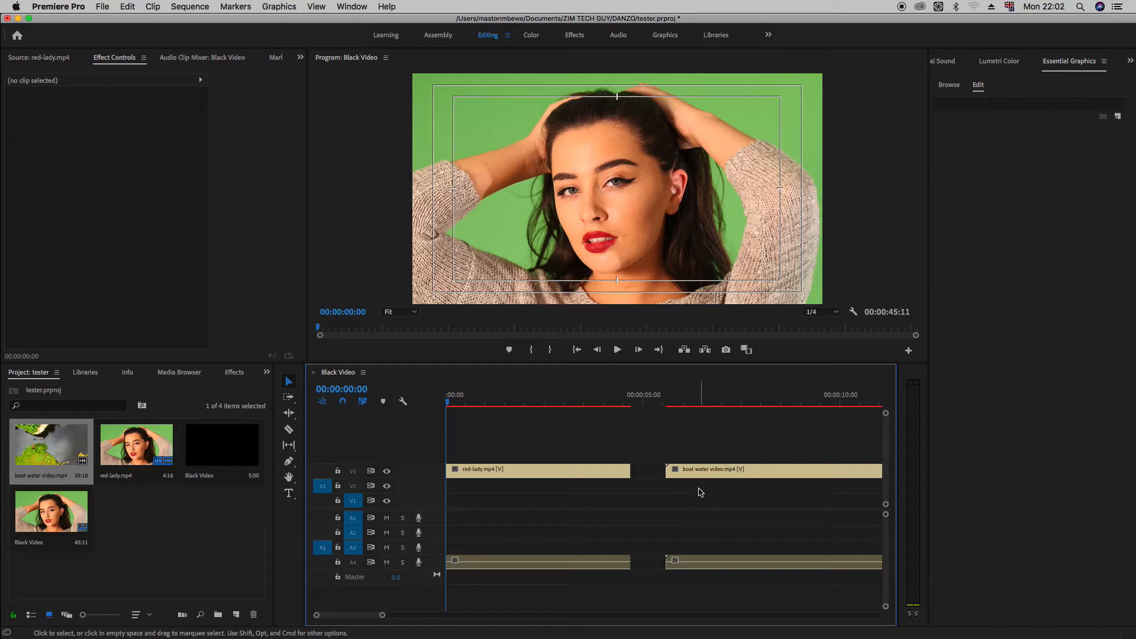
pyautogui.press('super+s')
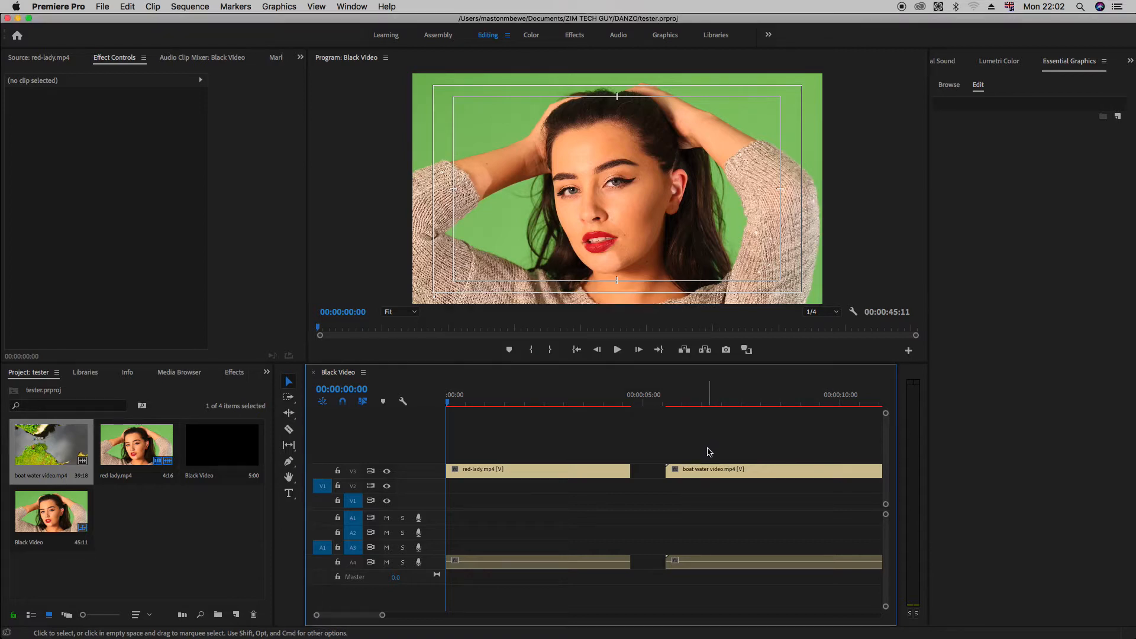
# Step: Delete the red-lady.mp4 and boat water video.mp4 clips with their audio from the timeline
pyautogui.moveTo(708, 437); pyautogui.dragTo(572, 607)
pyautogui.press('Delete')
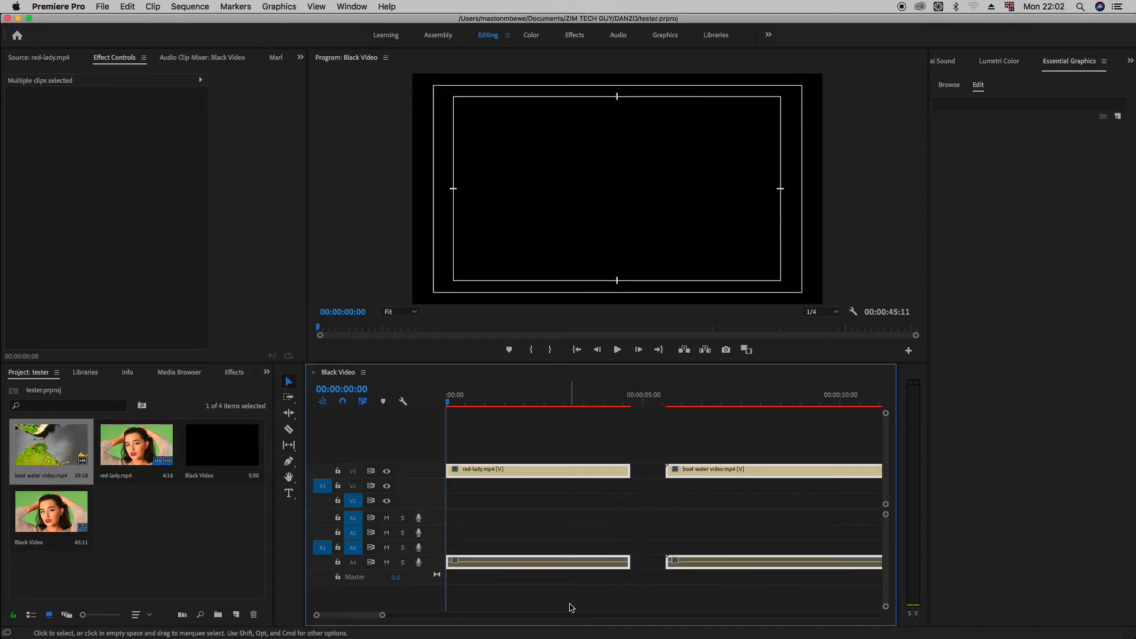
pyautogui.click(124, 537)
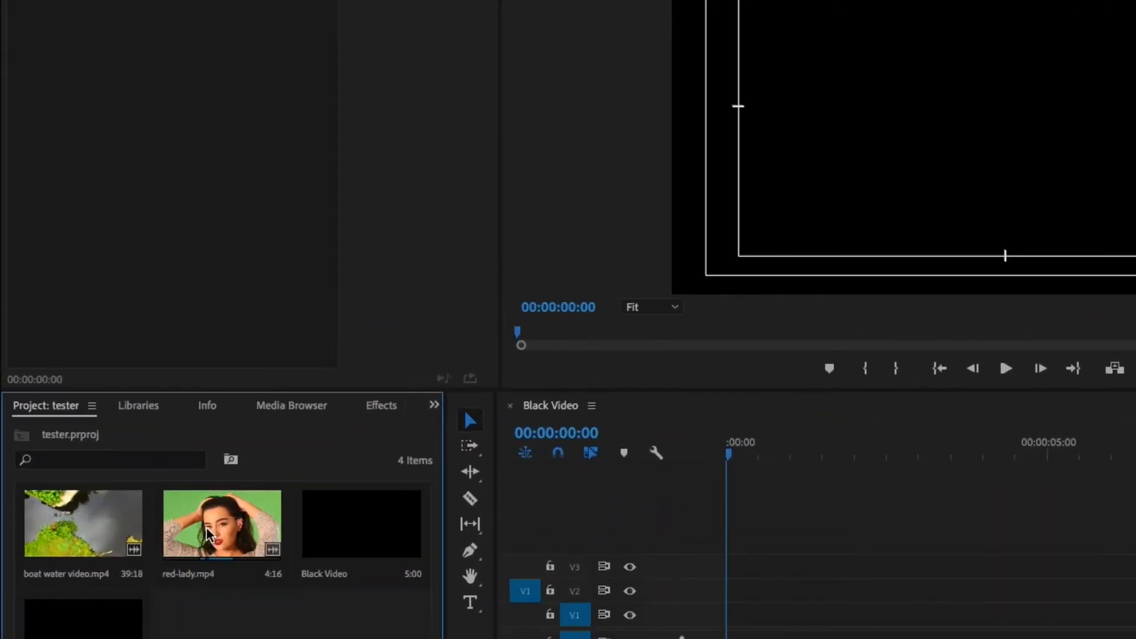
# Step: Open red-lady.mp4 in the source monitor and mark In at 00:00:02:21 and Out at 00:00:07:07
pyautogui.doubleClick(207, 535)
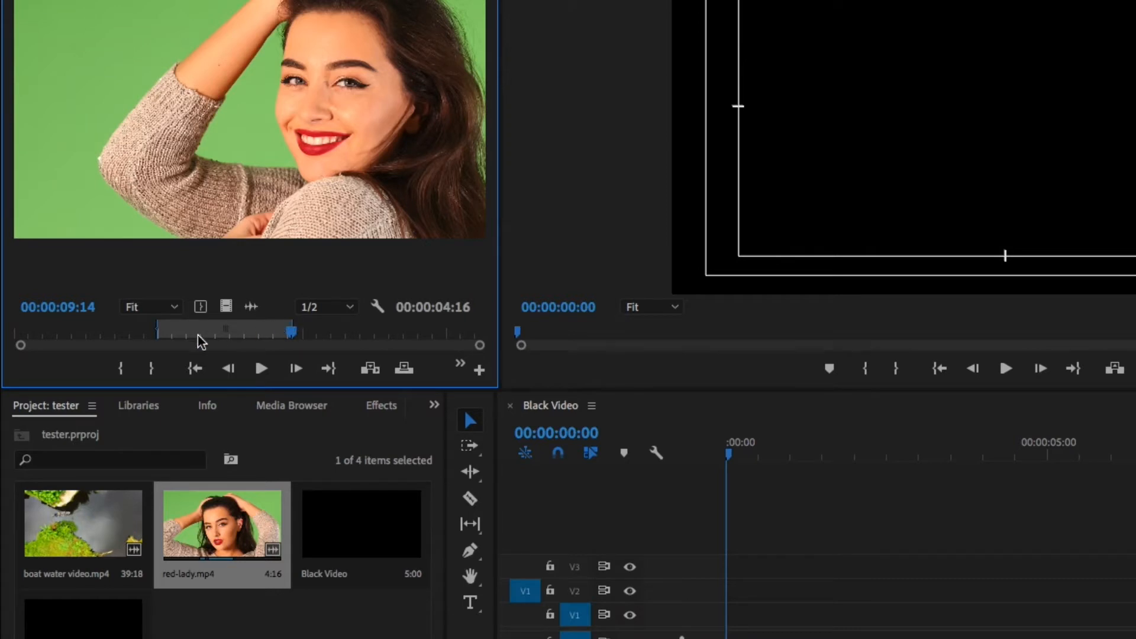
pyautogui.click(43, 334)
pyautogui.moveTo(48, 336); pyautogui.dragTo(101, 343)
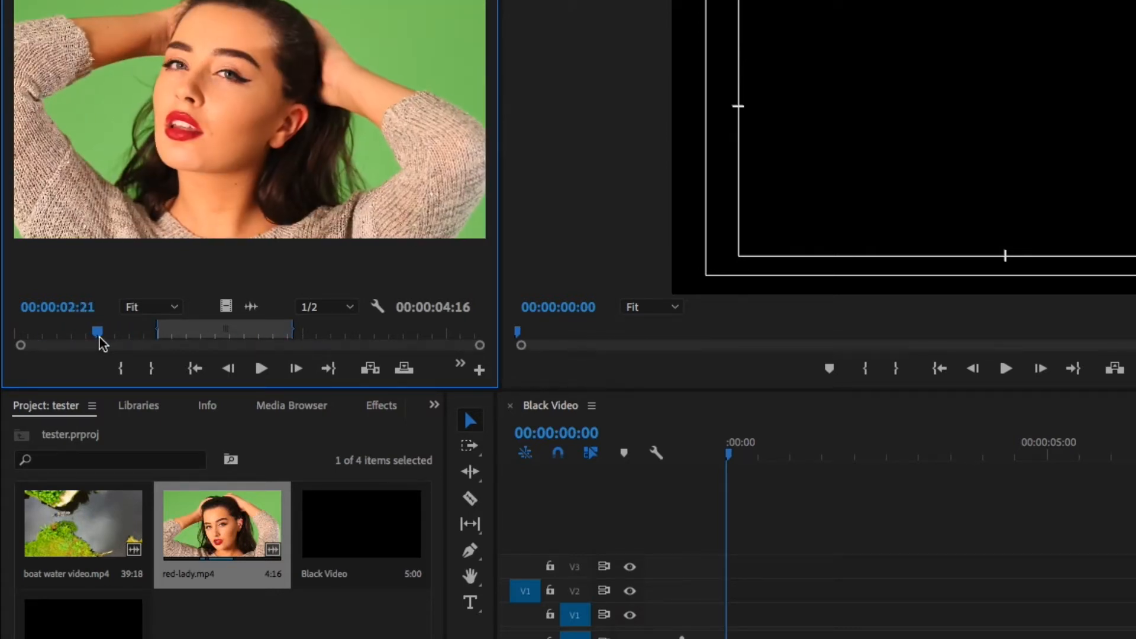
pyautogui.press('i')
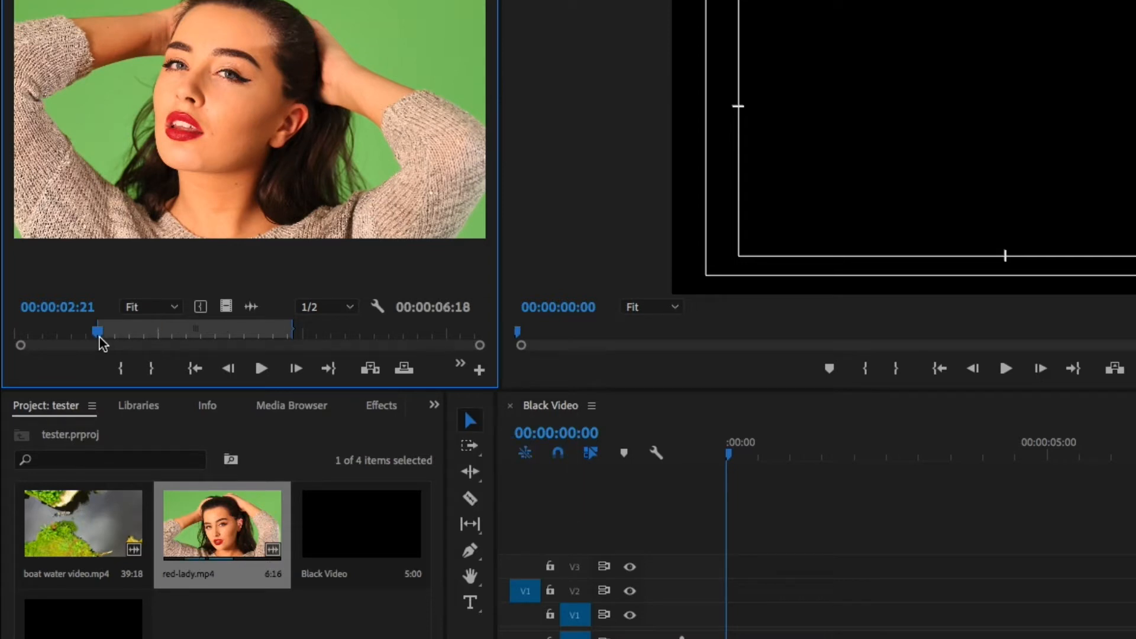
pyautogui.moveTo(97, 330); pyautogui.dragTo(223, 341)
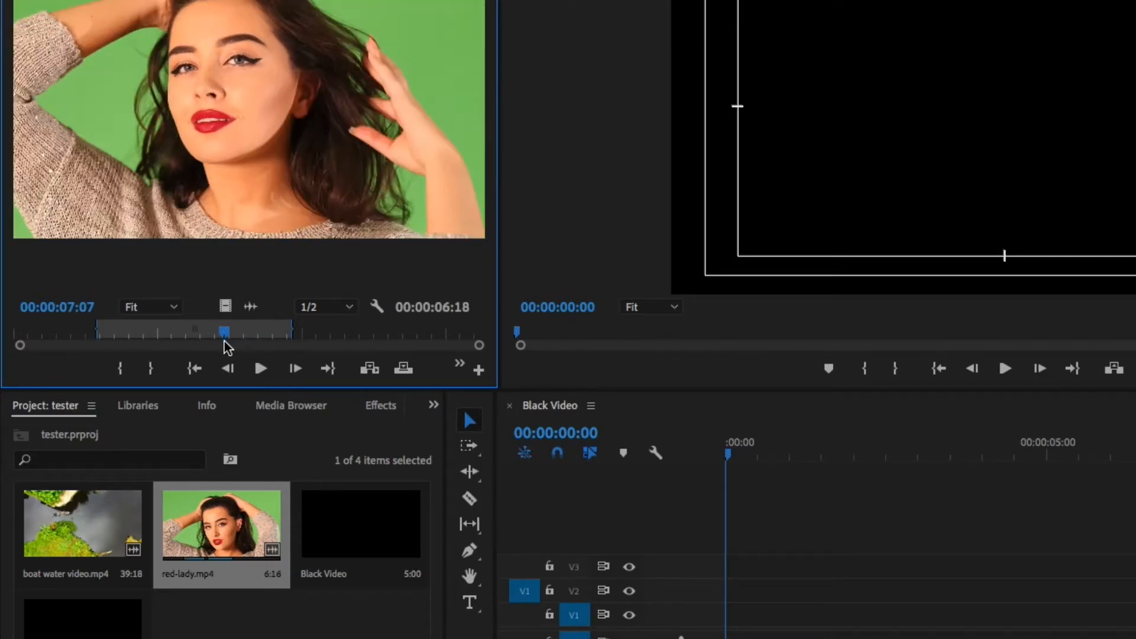
pyautogui.press('o')
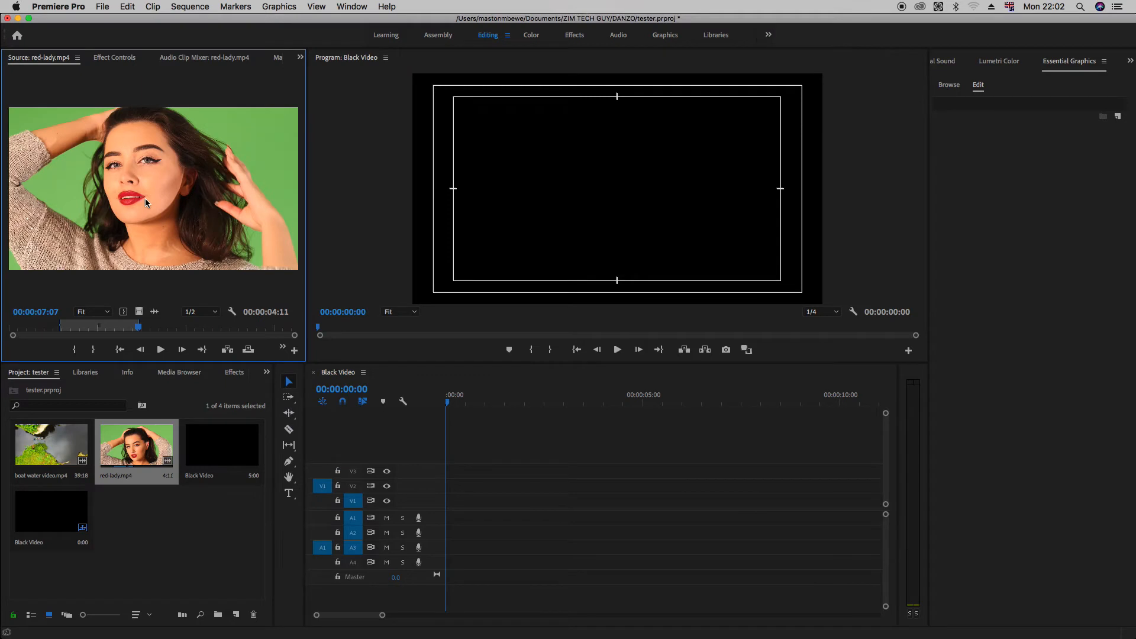
# Step: Overwrite the marked red-lady.mp4 section into the sequence at its start and again at 00:00:06:15
pyautogui.press('.')
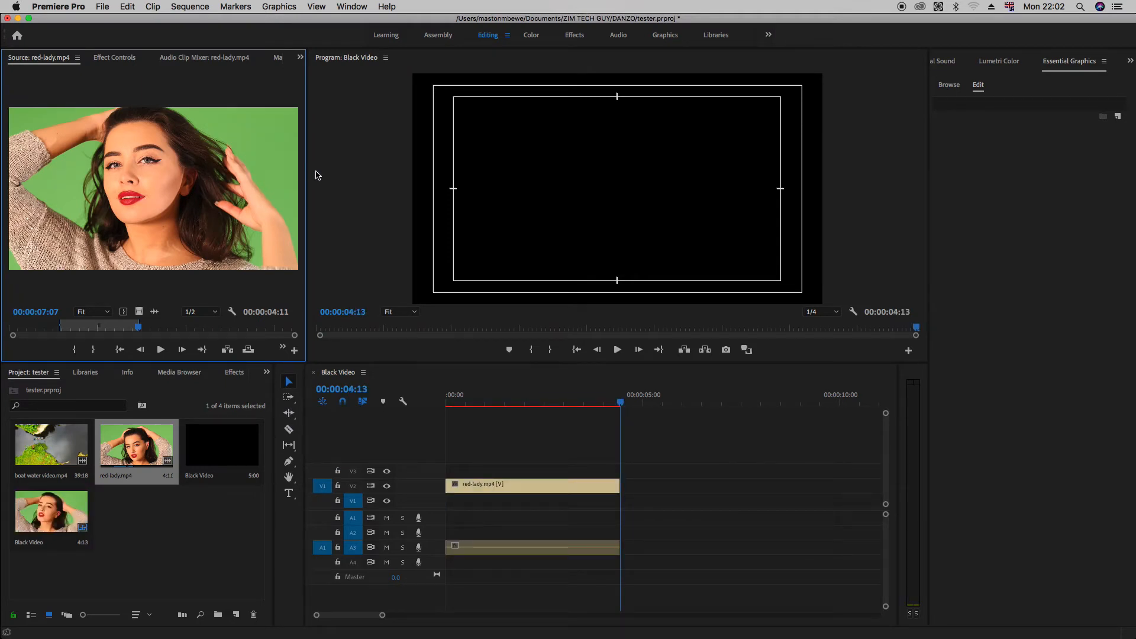
pyautogui.click(624, 402)
pyautogui.moveTo(633, 404); pyautogui.dragTo(702, 401)
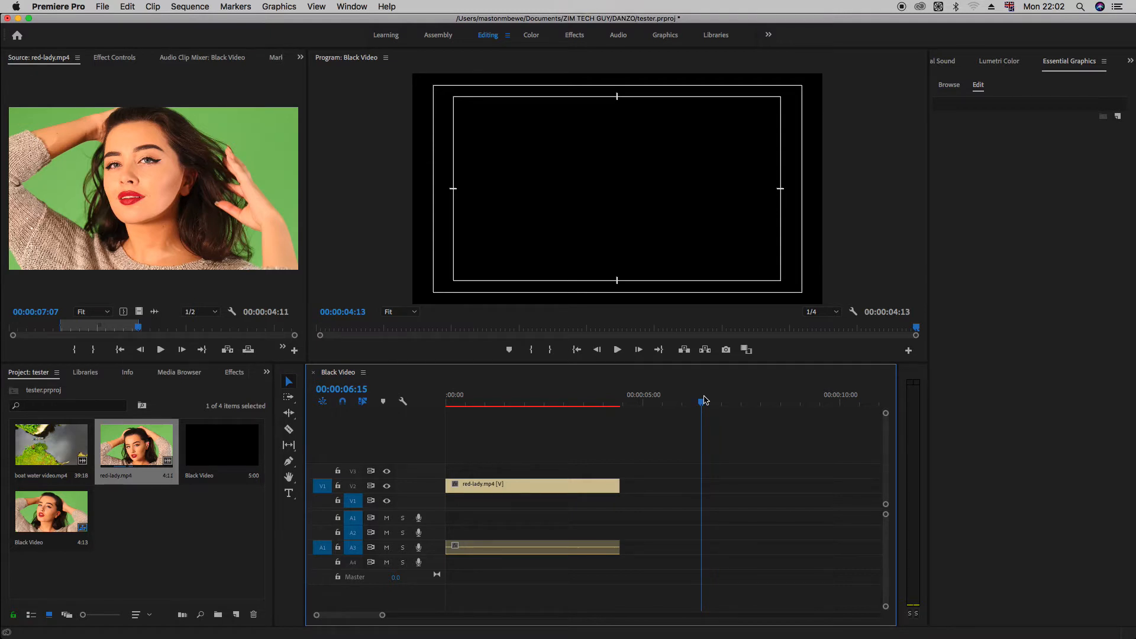
pyautogui.press('.')
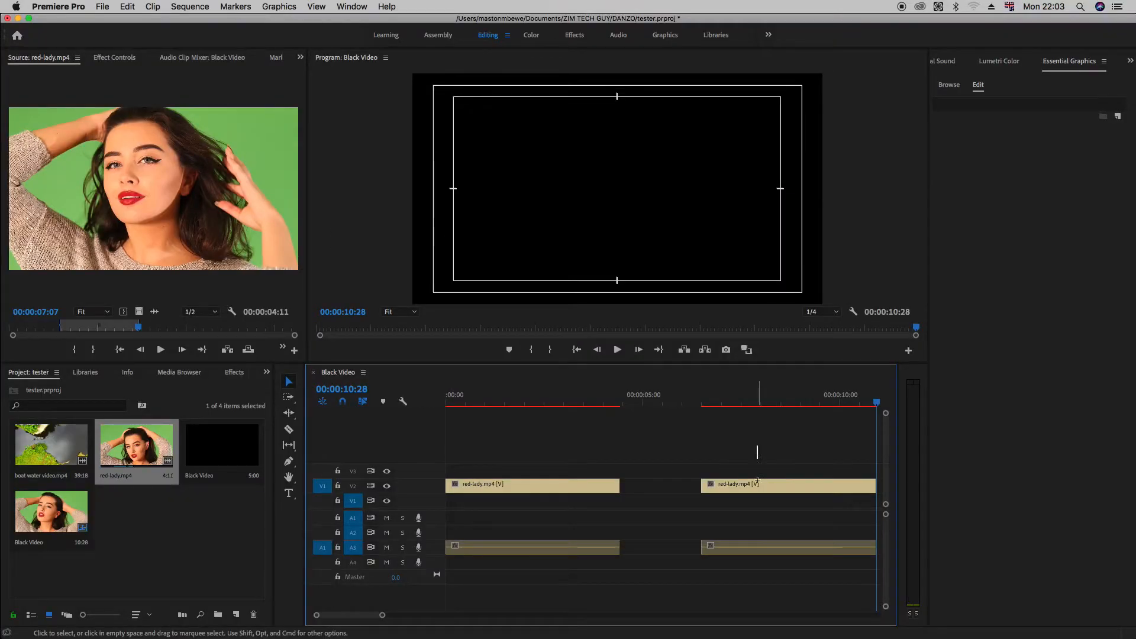
# Step: Delete both red-lady.mp4 clips with their audio from the timeline
pyautogui.moveTo(758, 446); pyautogui.dragTo(504, 570)
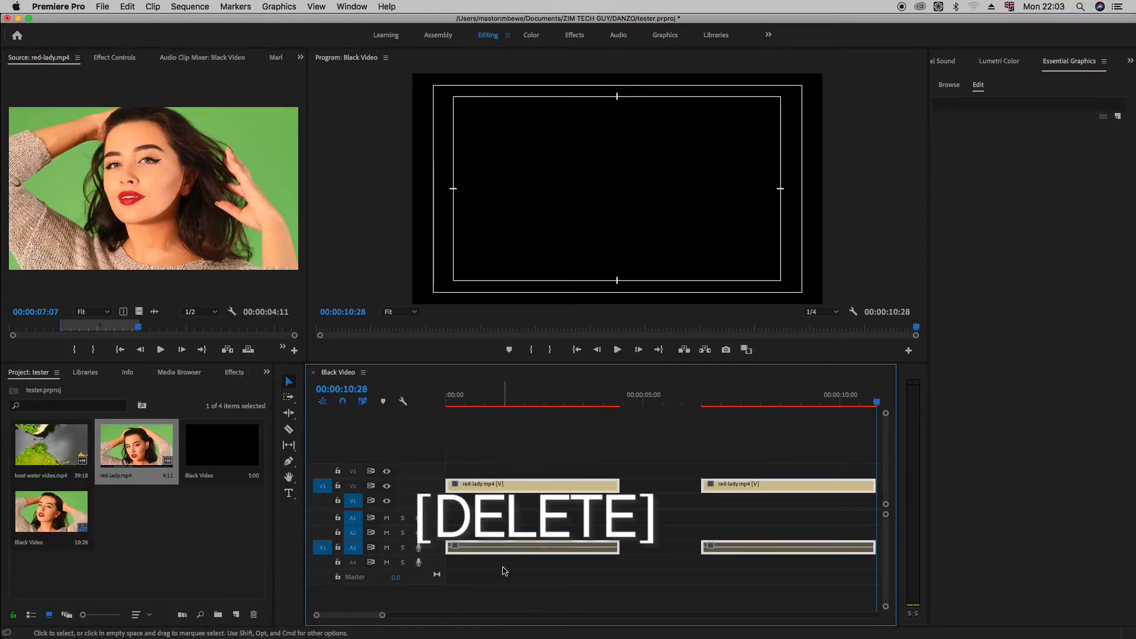
pyautogui.press('Delete')
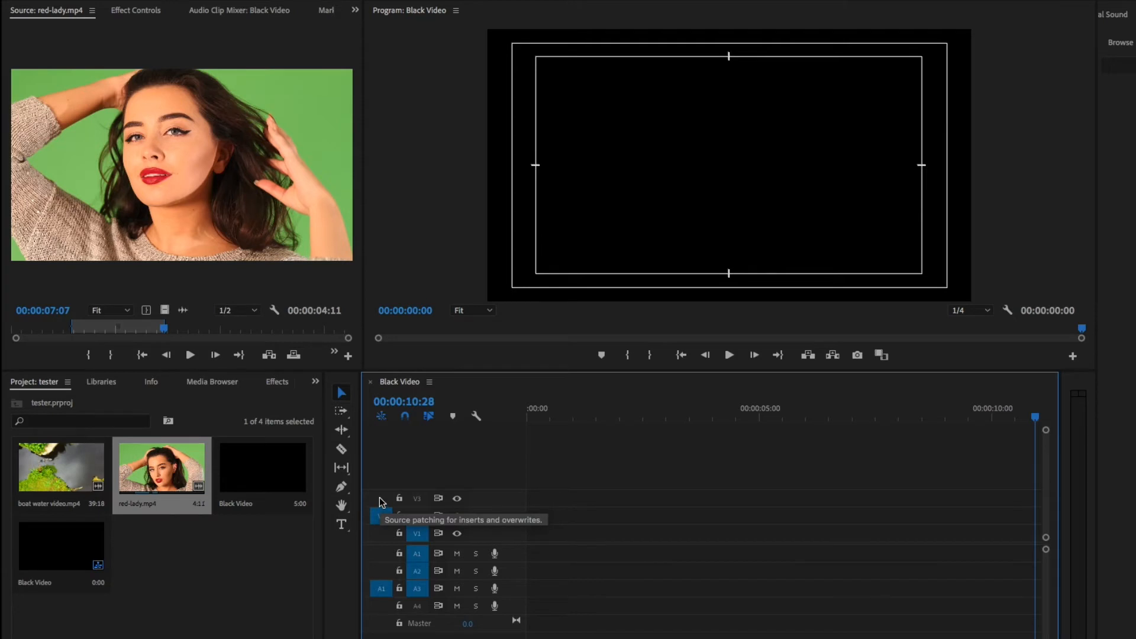
# Step: Patch the source video to track V3 and the source audio to A4, and overwrite the marked red-lady.mp4 section at the sequence start
pyautogui.click(380, 500)
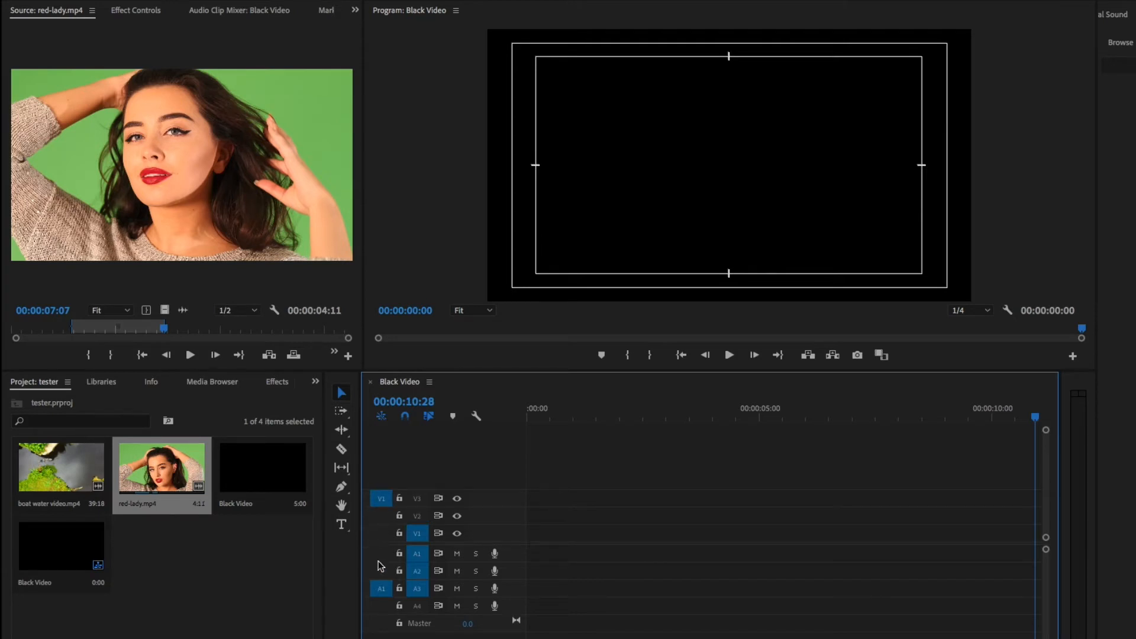
pyautogui.click(382, 605)
pyautogui.click(567, 418)
pyautogui.moveTo(565, 418); pyautogui.dragTo(528, 418)
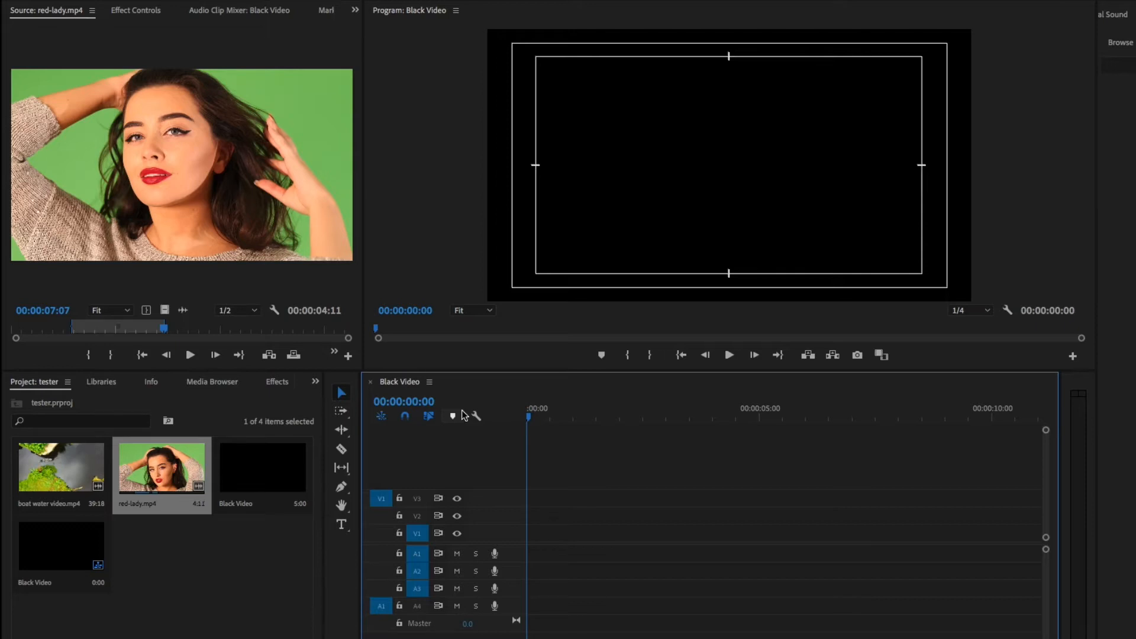
pyautogui.click(381, 515)
pyautogui.click(381, 500)
pyautogui.click(379, 589)
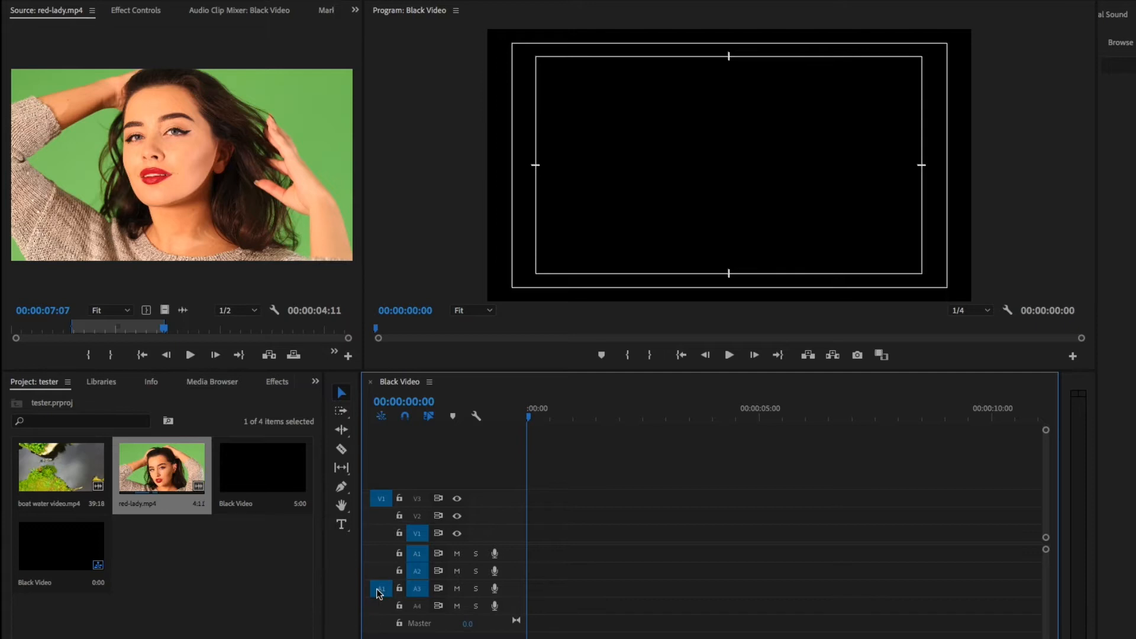
pyautogui.click(378, 605)
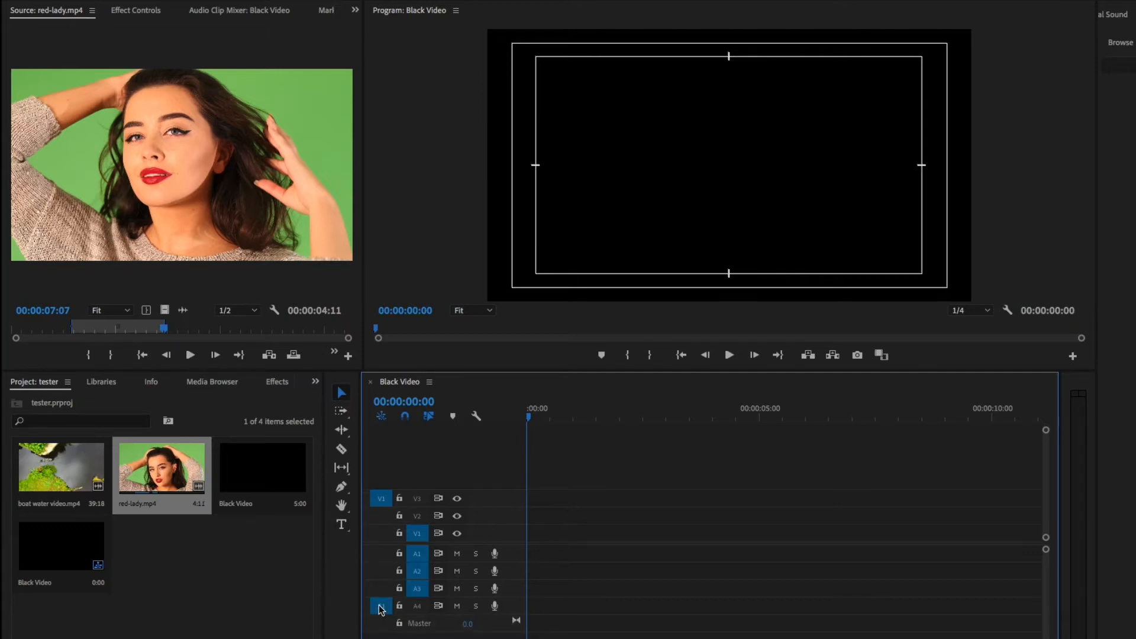
pyautogui.press('.')
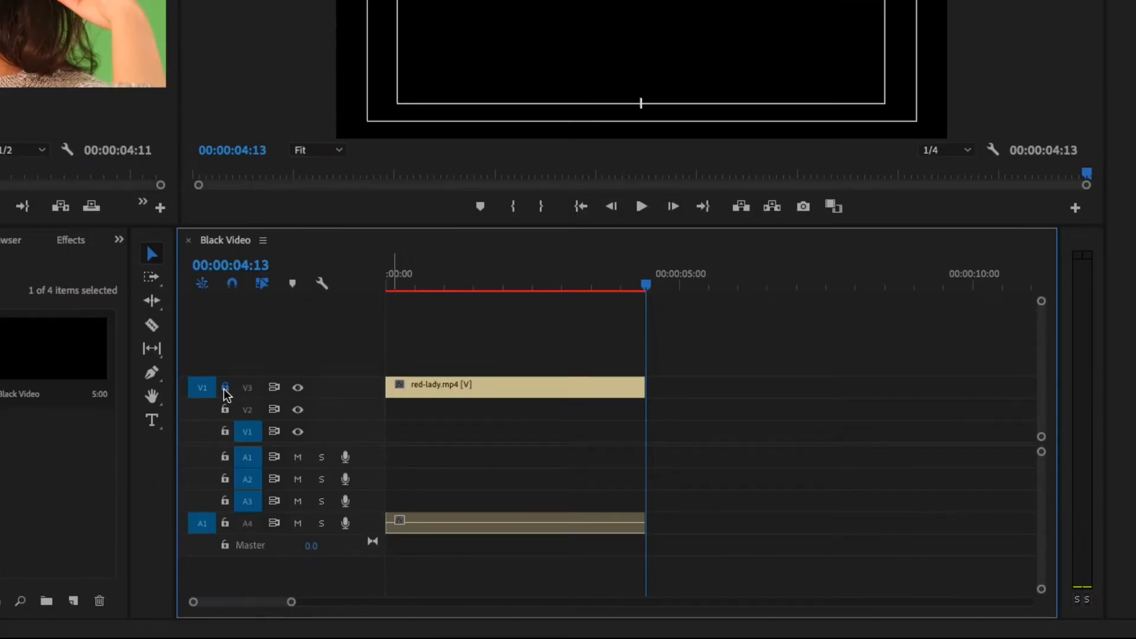
# Step: Lock tracks V3 and A4, and unlock them again
pyautogui.click(225, 389)
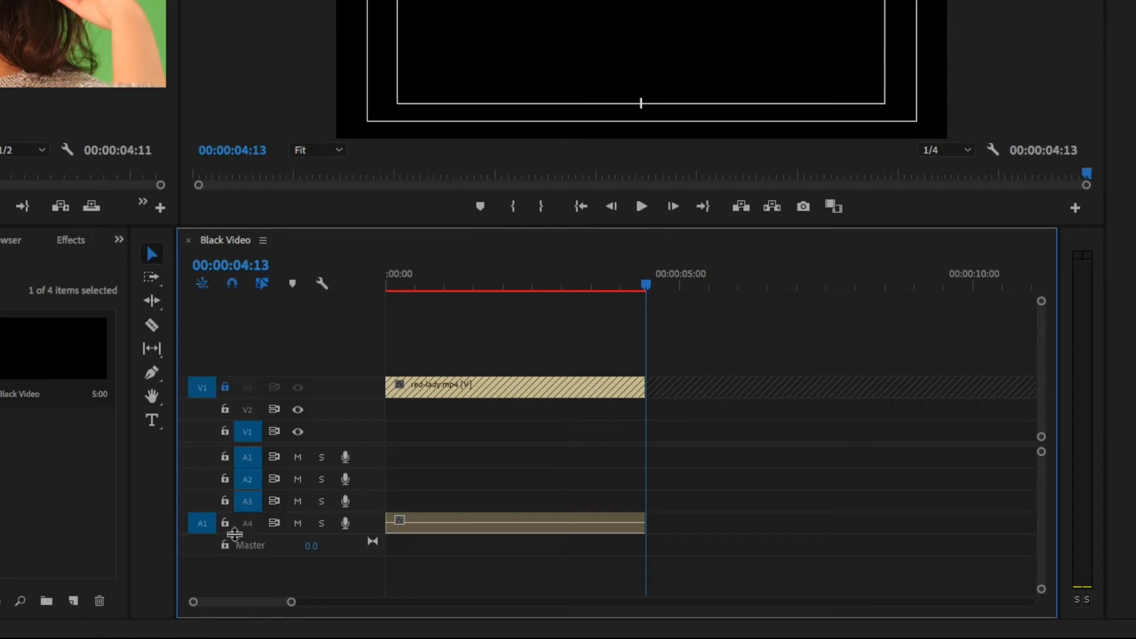
pyautogui.click(226, 524)
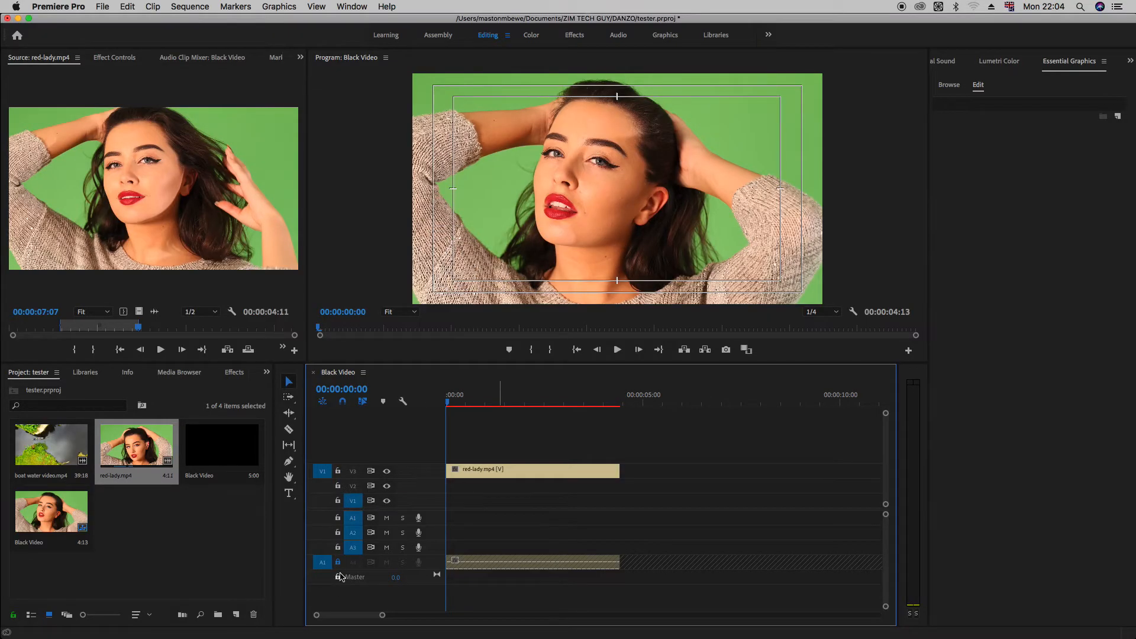
pyautogui.click(339, 563)
# Step: Open boat water video.mp4 in the source monitor and mark In at 00:00:11:07 and Out at 00:00:16:17
pyautogui.click(57, 452)
pyautogui.moveTo(57, 452); pyautogui.dragTo(168, 514)
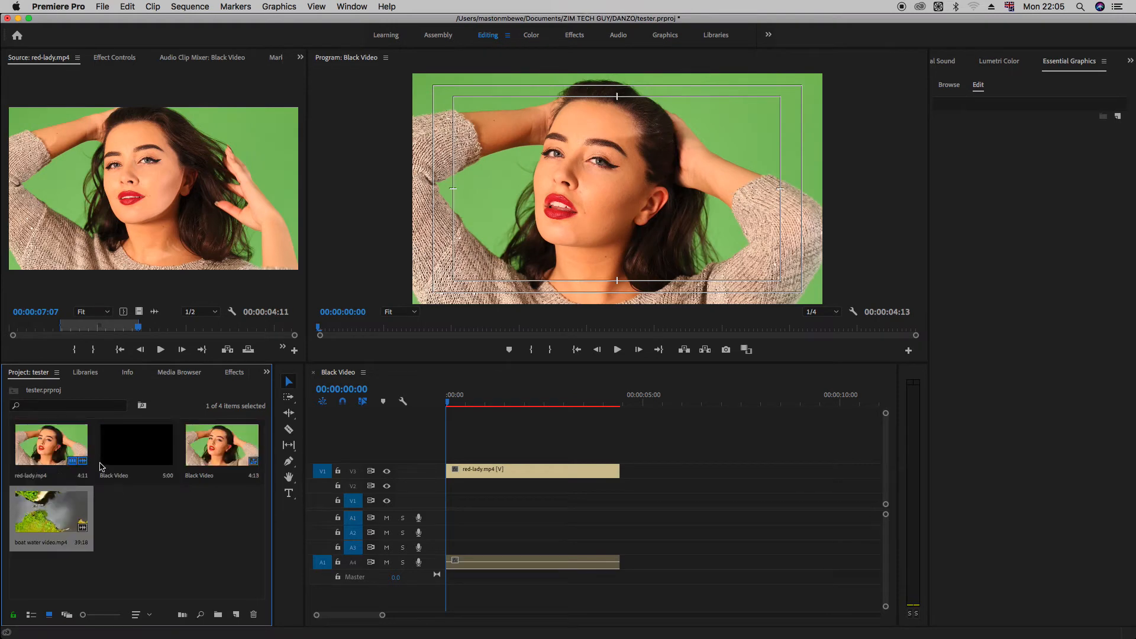
pyautogui.doubleClick(81, 504)
pyautogui.moveTo(170, 328); pyautogui.dragTo(90, 349)
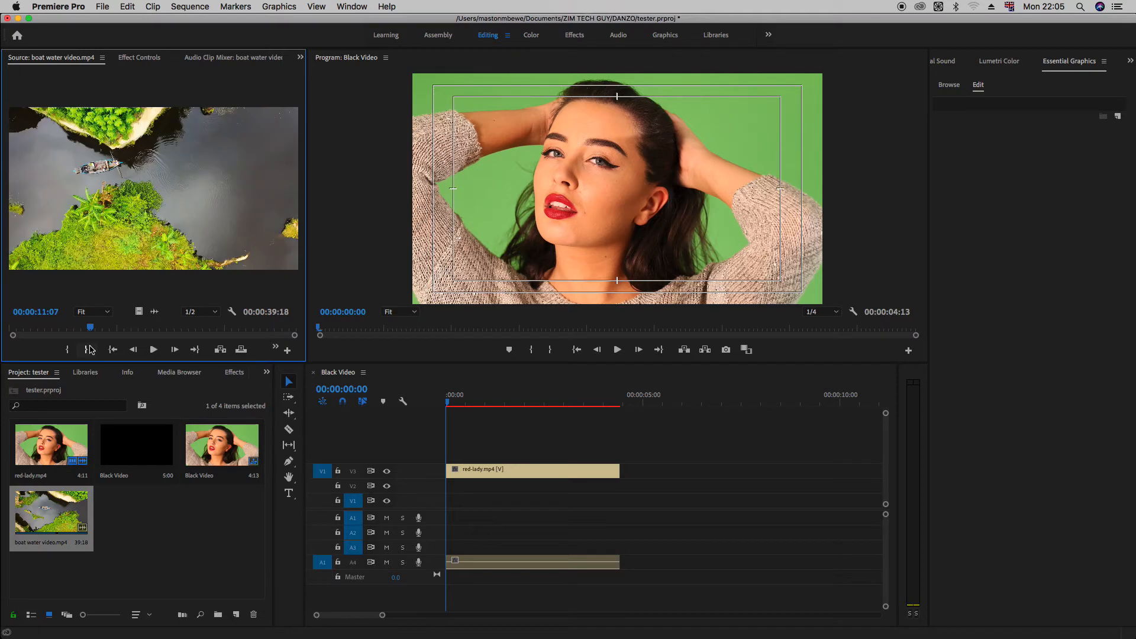
pyautogui.press('i')
pyautogui.click(156, 329)
pyautogui.moveTo(157, 329); pyautogui.dragTo(130, 329)
pyautogui.press('o')
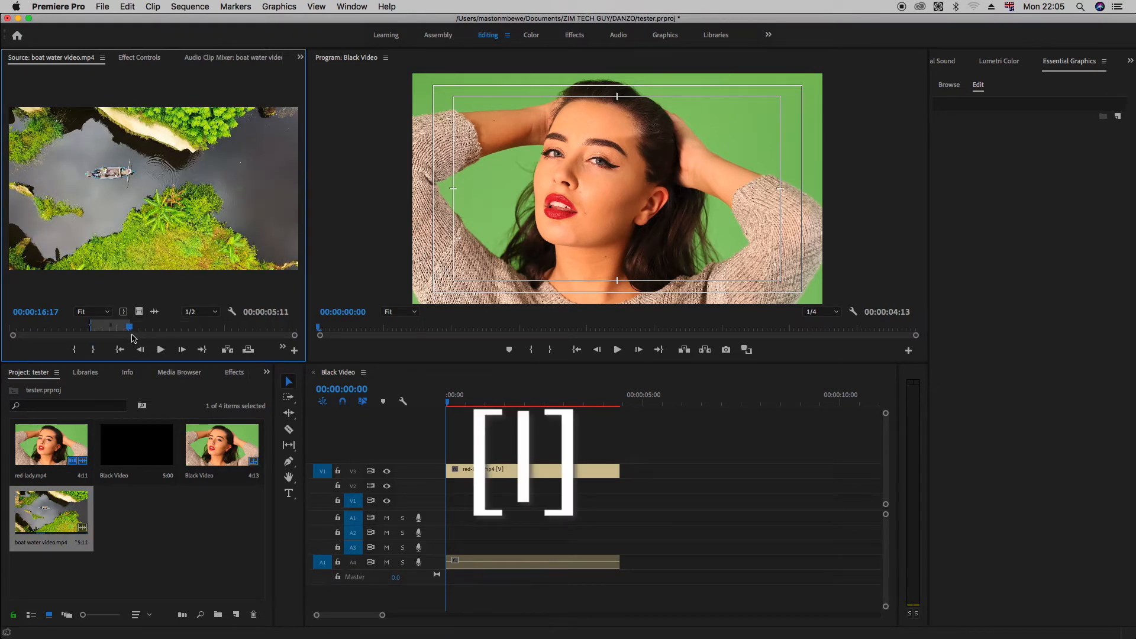
# Step: Overwrite the marked boat water video.mp4 section onto tracks V3 and A4 at 00:00:05:26
pyautogui.click(678, 400)
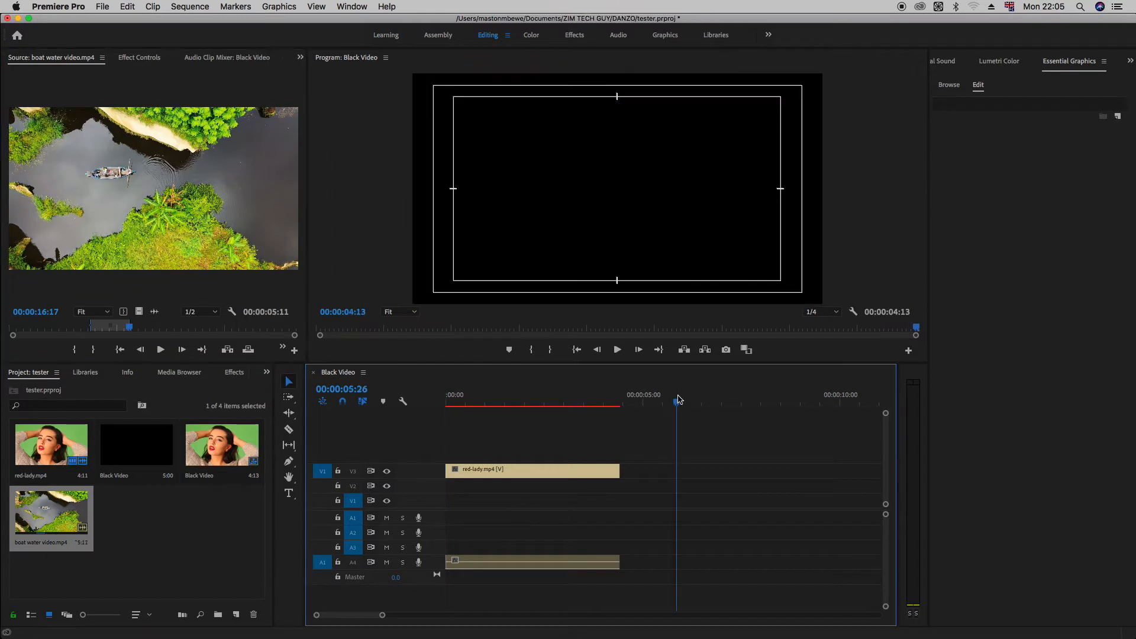
pyautogui.press('.')
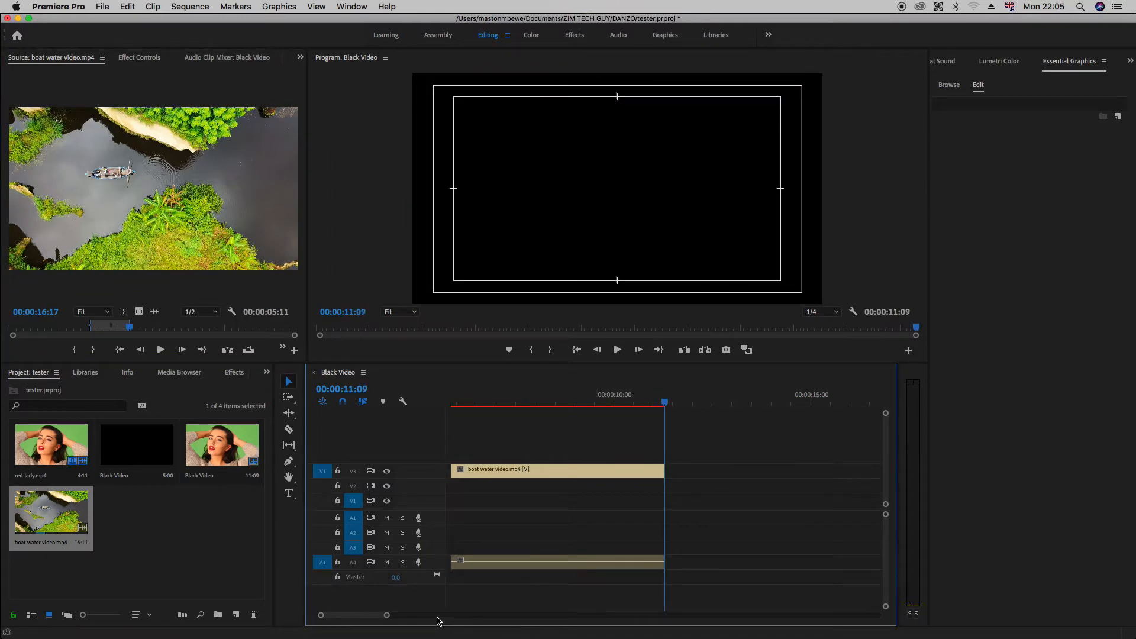
pyautogui.moveTo(388, 618); pyautogui.dragTo(438, 620)
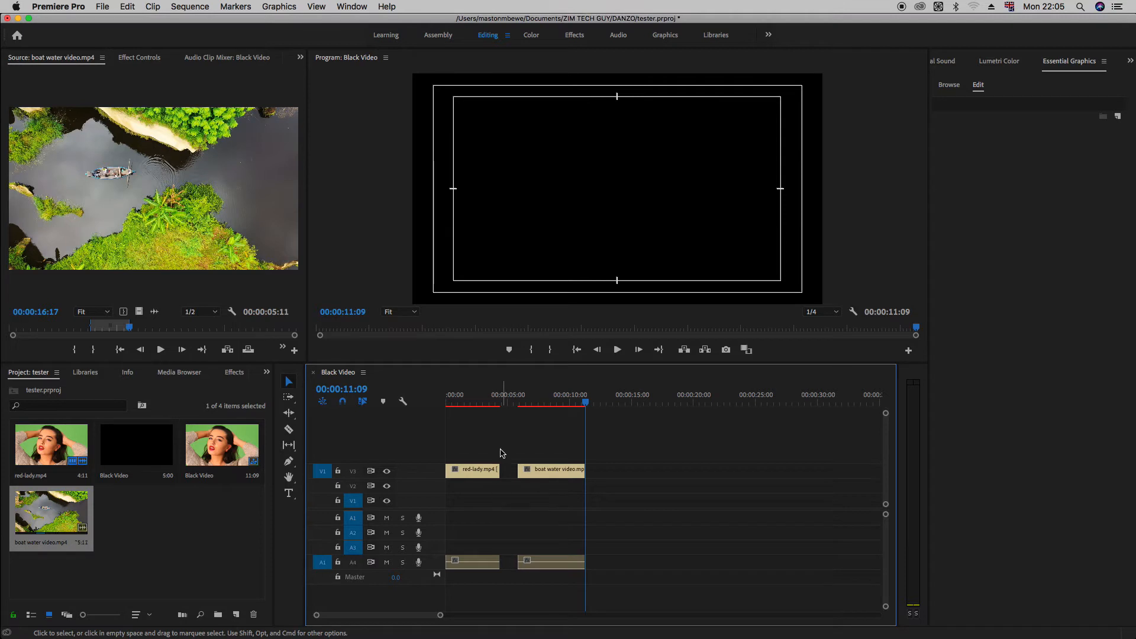
# Step: Move the boat water clip along V3 to end at about 00:00:18:01, and ripple delete the gap between it and the red-lady clip
pyautogui.moveTo(558, 471); pyautogui.dragTo(659, 476)
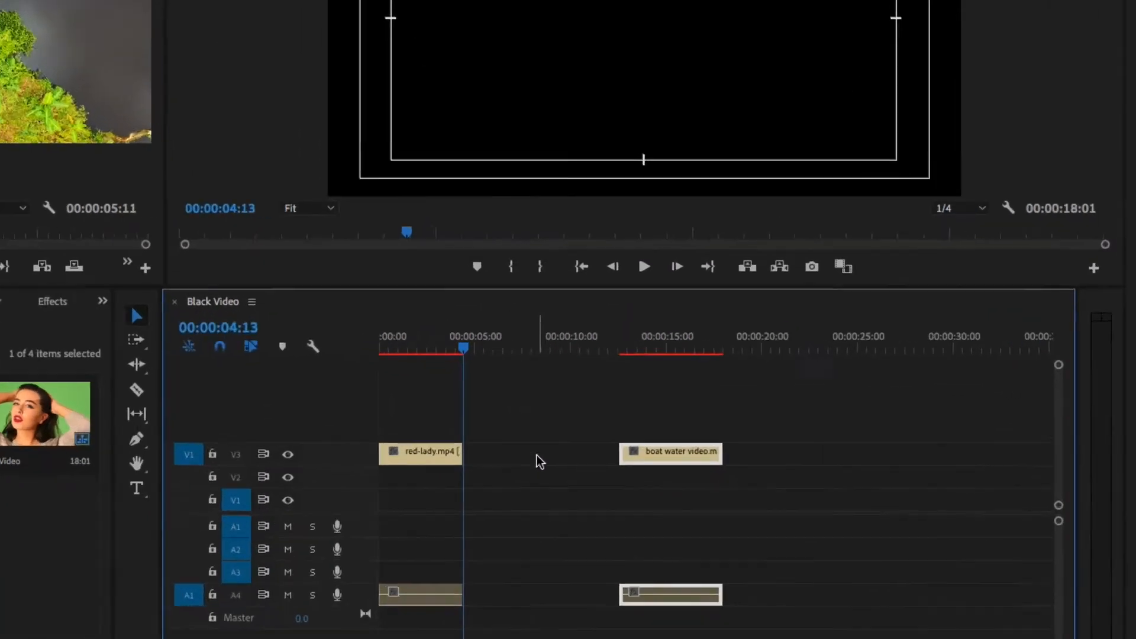
pyautogui.rightClick(547, 472)
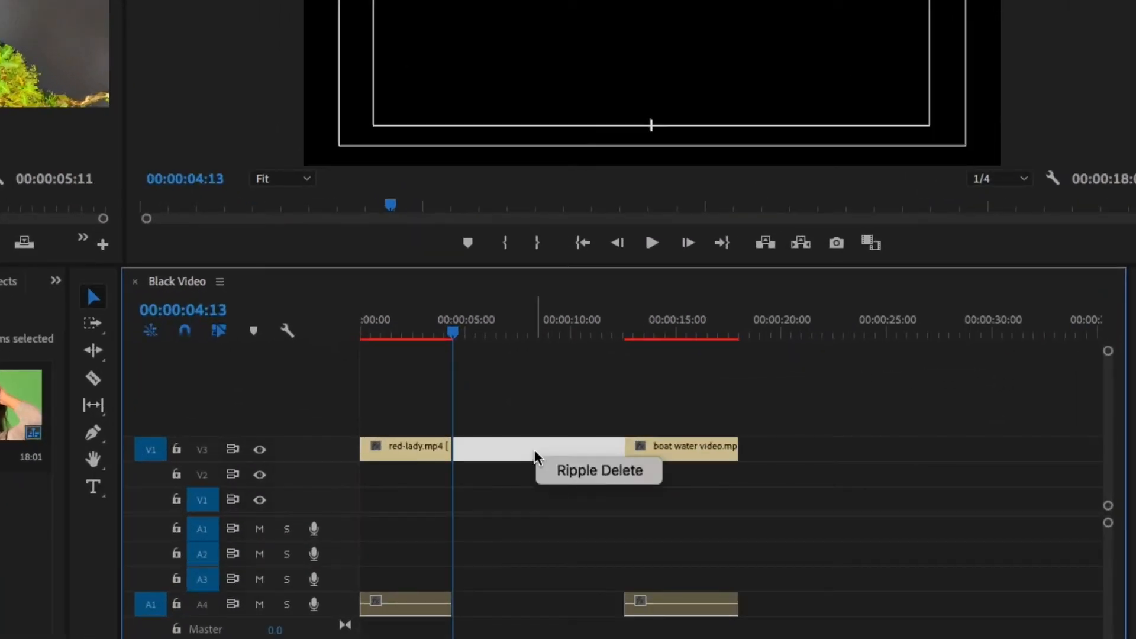
pyautogui.click(569, 477)
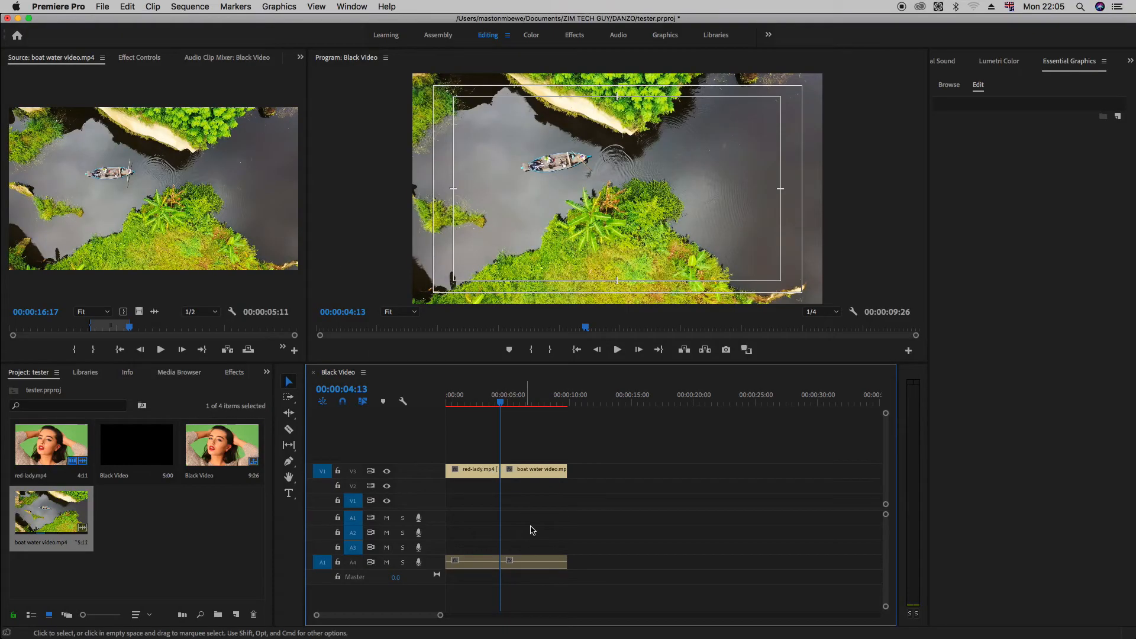
# Step: Draw a closed five-sided shape over the boat in the program monitor with the Pen tool
pyautogui.click(290, 463)
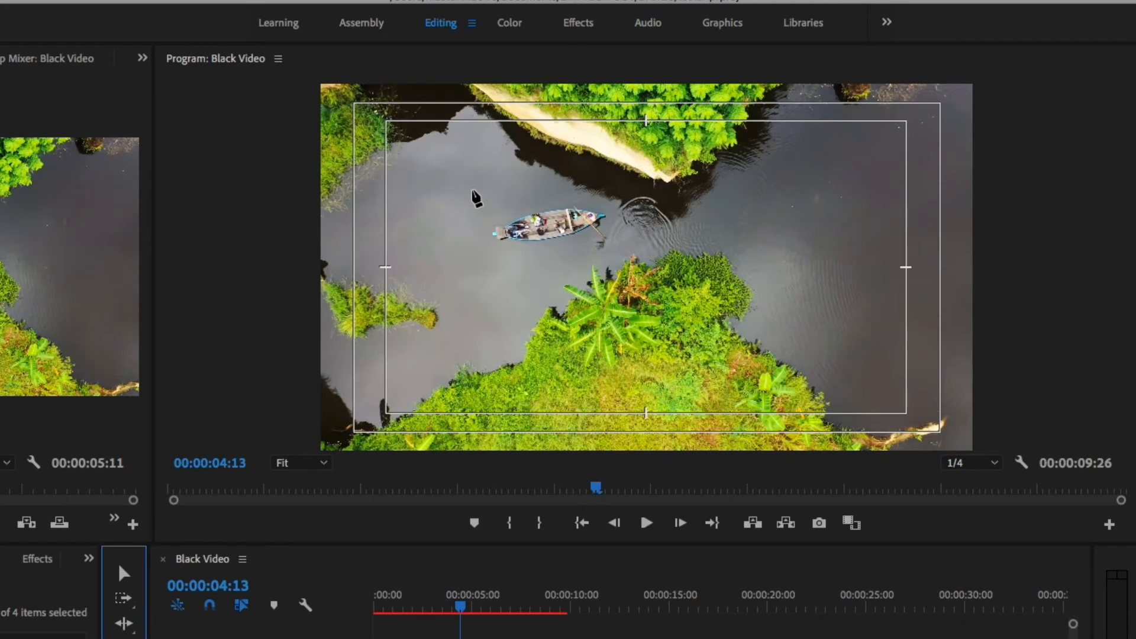
pyautogui.click(473, 191)
pyautogui.click(477, 345)
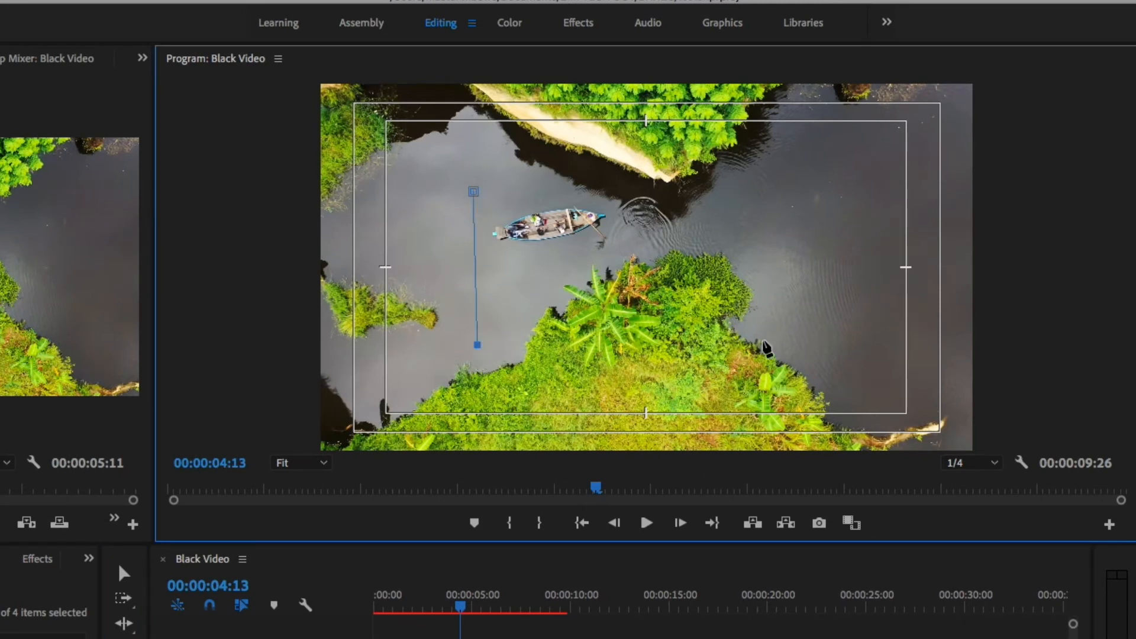
pyautogui.click(762, 340)
pyautogui.click(811, 203)
pyautogui.click(641, 139)
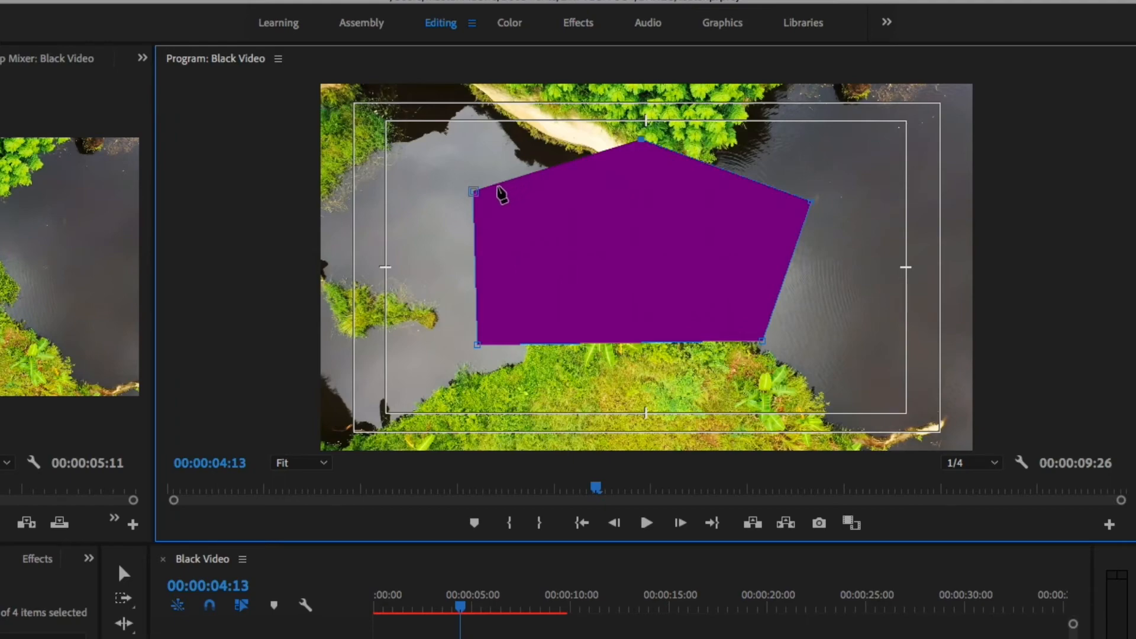
pyautogui.click(475, 193)
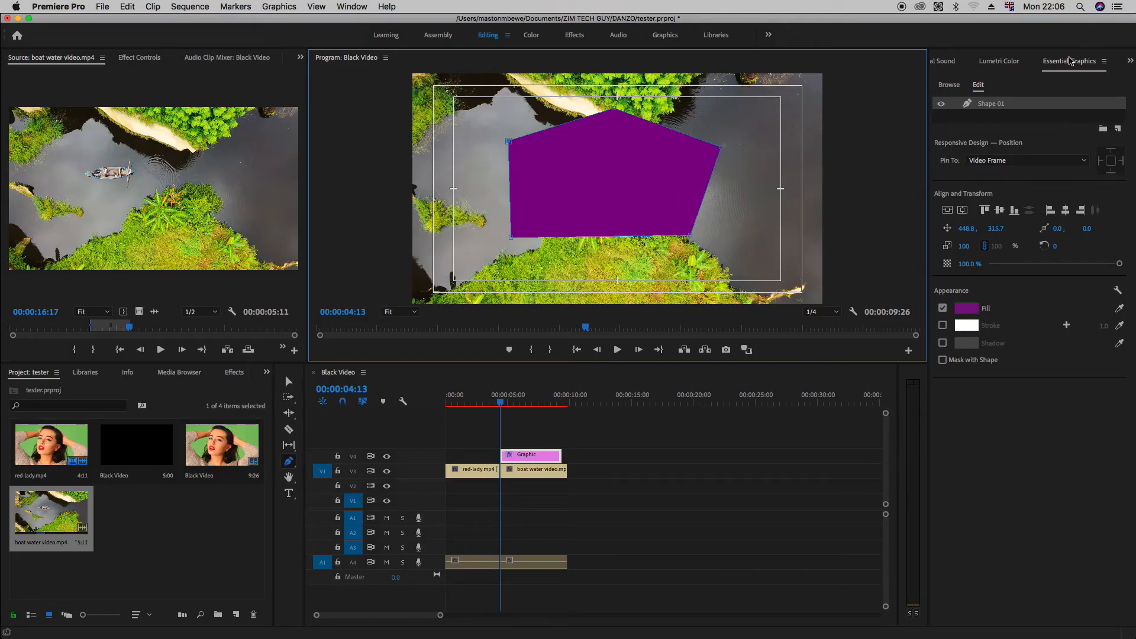
# Step: Change the five-sided shape's fill to the lighter purple BC48C7
pyautogui.click(964, 310)
pyautogui.click(542, 274)
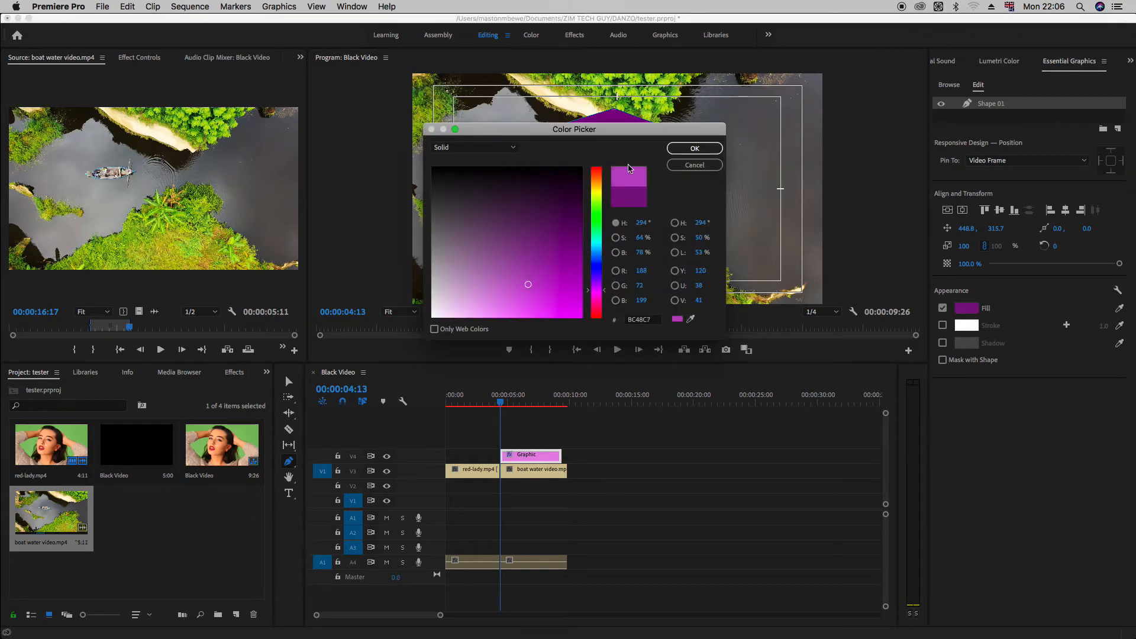
pyautogui.click(693, 148)
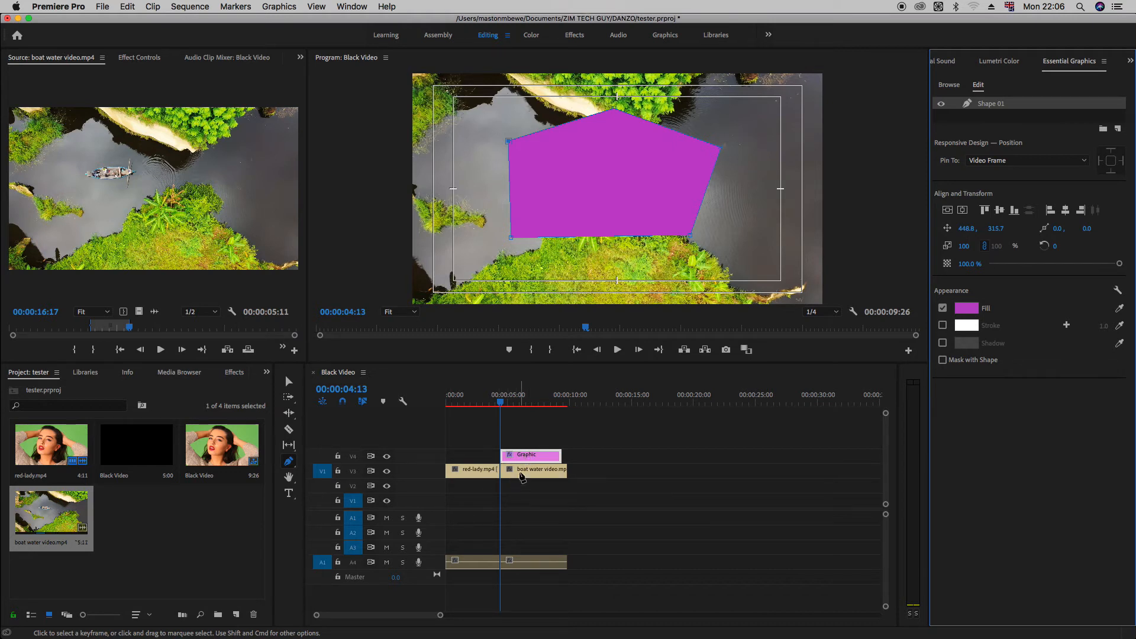
# Step: Delete the graphic clip from track V4 and save the project
pyautogui.press('v')
pyautogui.click(537, 458)
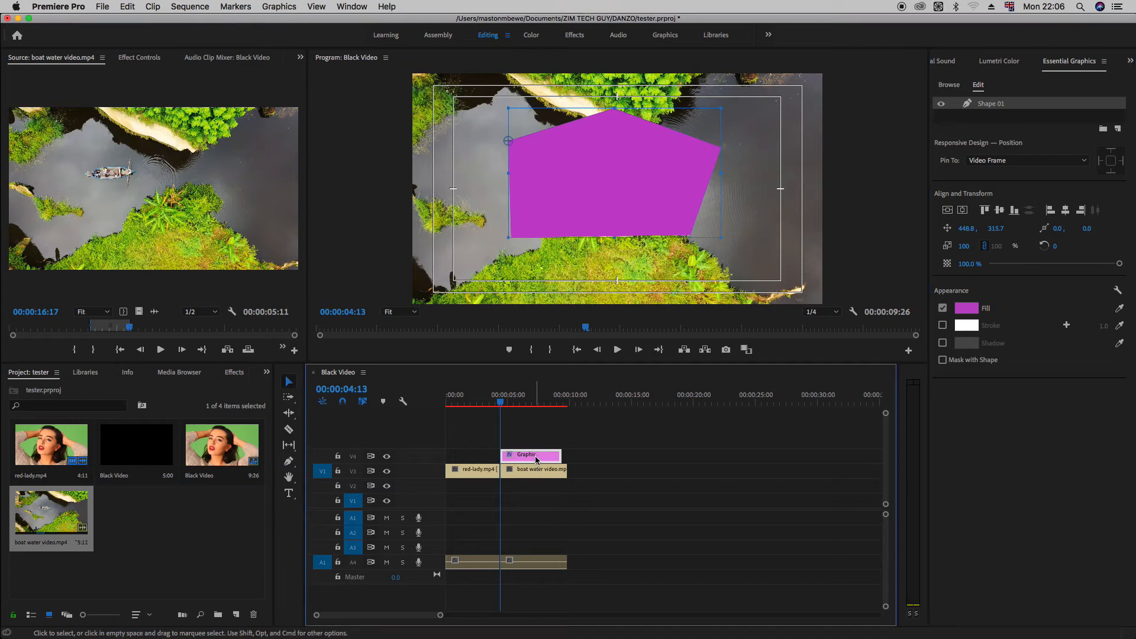
pyautogui.press('Delete')
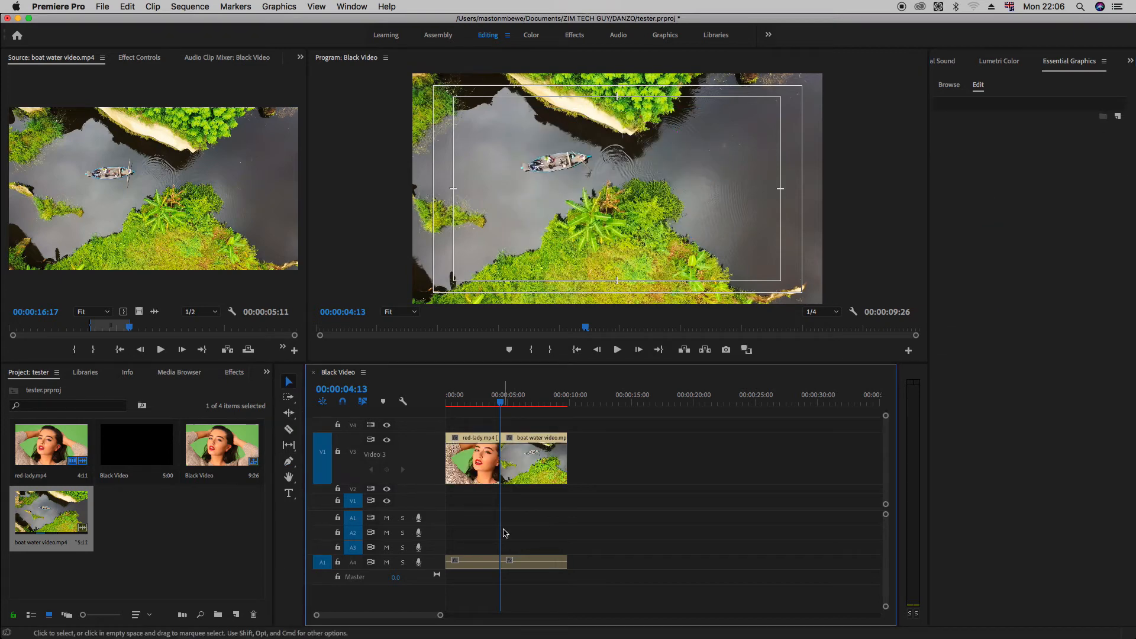
pyautogui.press('super+s')
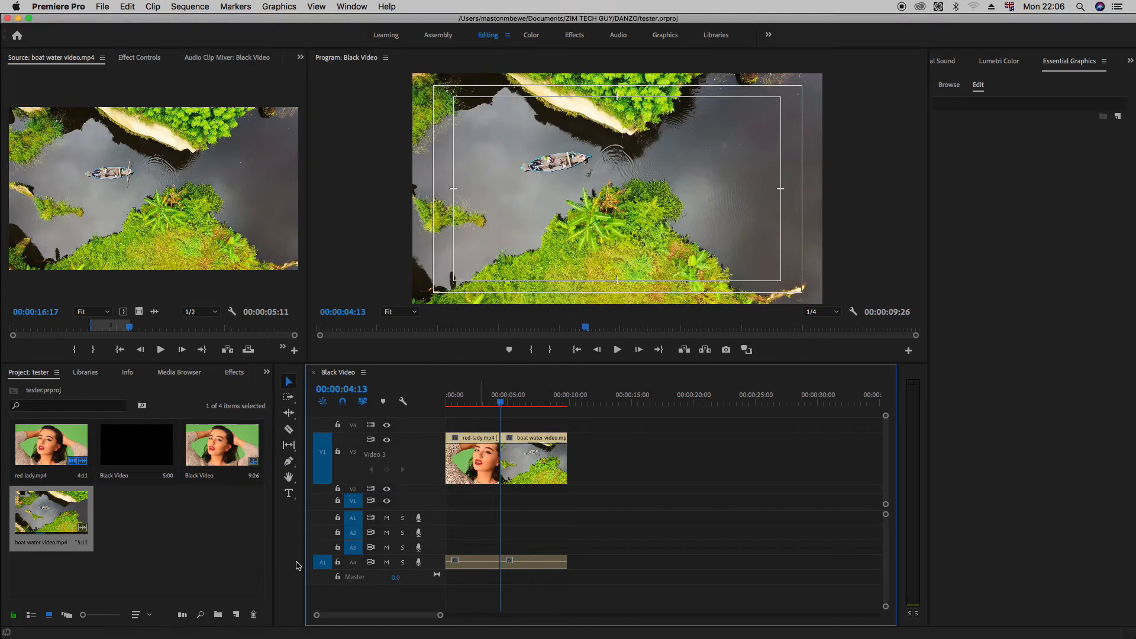
# Step: Add opacity keyframes near and at the end of the boat water clip with the Pen tool, lowering the last one for a fade-out
pyautogui.press('p')
pyautogui.click(290, 463)
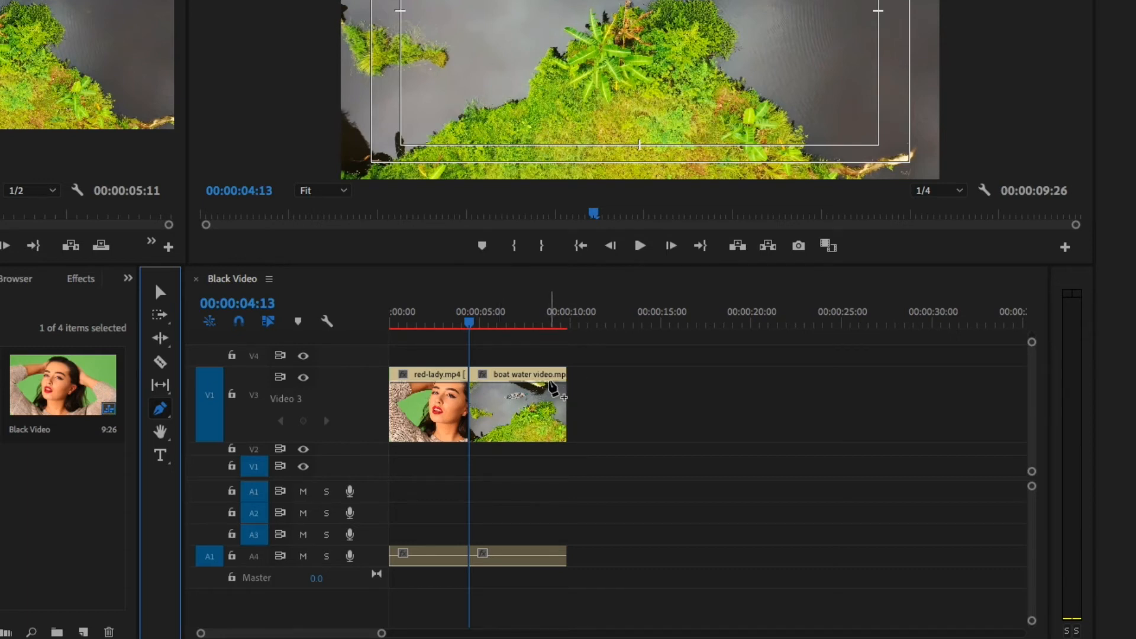
pyautogui.click(553, 383)
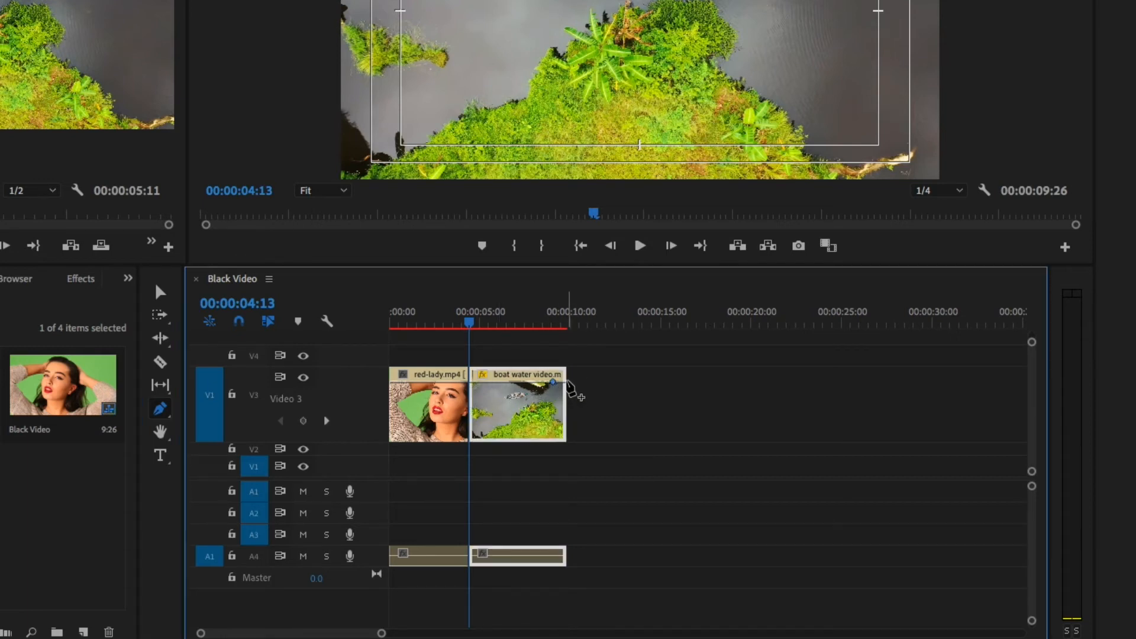
pyautogui.moveTo(568, 382); pyautogui.dragTo(569, 420)
# Step: Add three opacity keyframes around the middle of the red-lady clip and lower the middle one fully to create a dip to black
pyautogui.moveTo(381, 632); pyautogui.dragTo(305, 634)
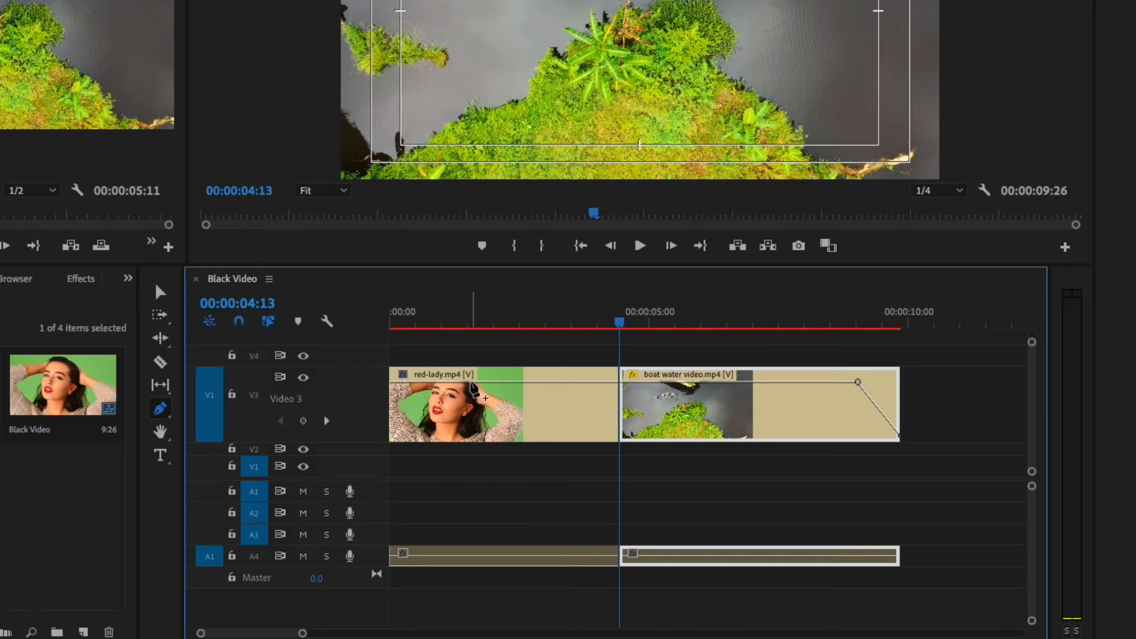
pyautogui.click(471, 382)
pyautogui.click(525, 382)
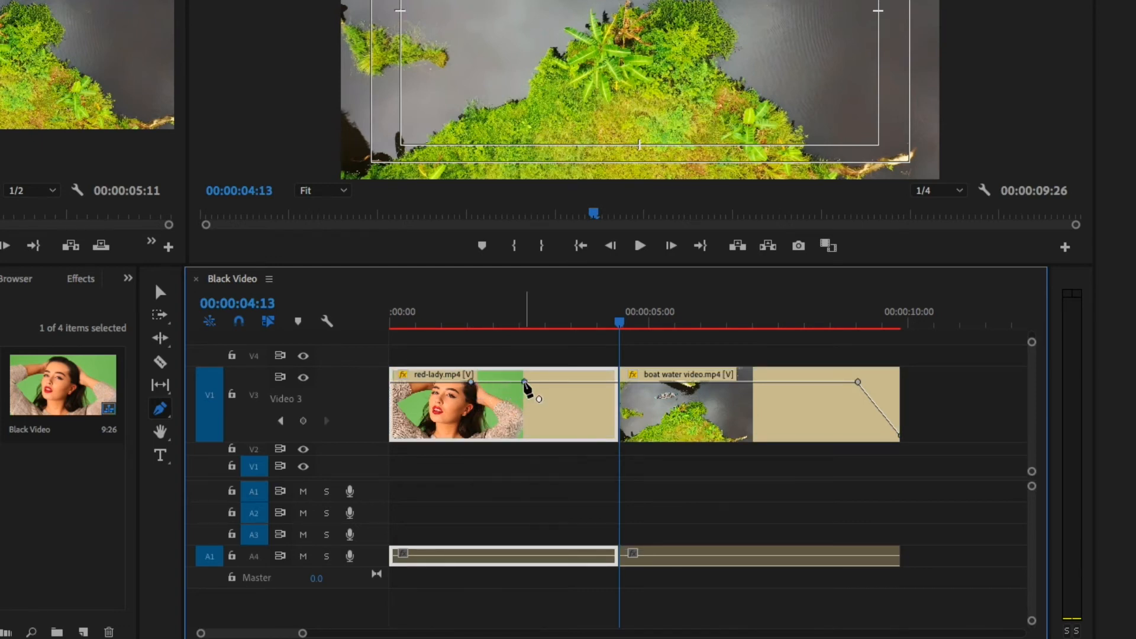
pyautogui.click(494, 382)
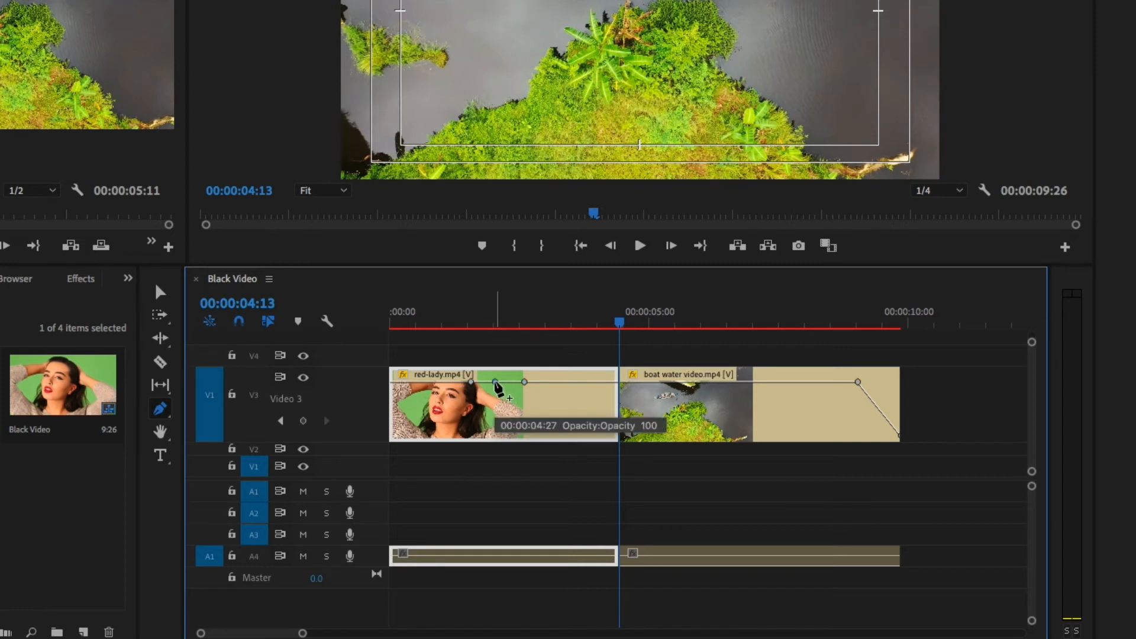
pyautogui.moveTo(495, 383); pyautogui.dragTo(496, 435)
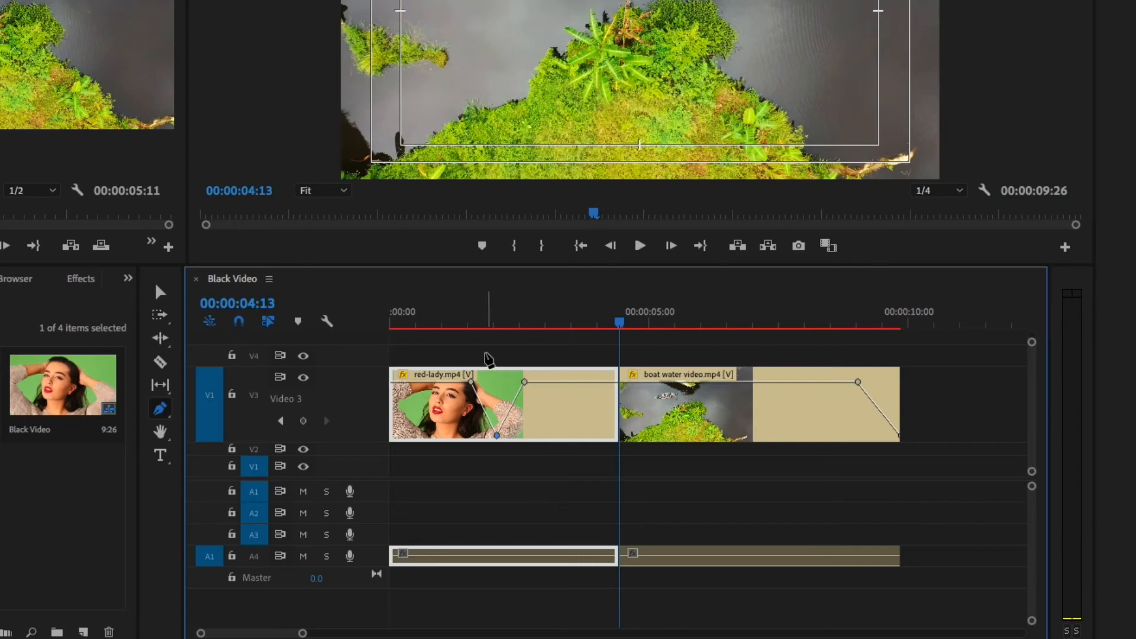
# Step: Play back the opacity dip in the red-lady clip and the fade-out at the end of the boat water clip
pyautogui.click(453, 329)
pyautogui.press('space')
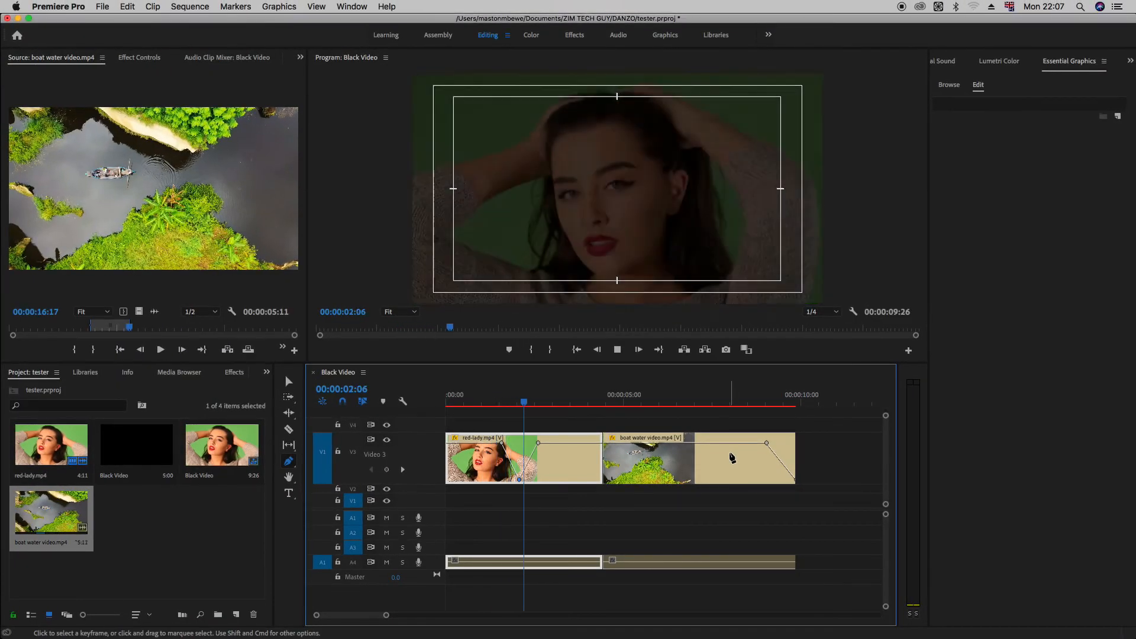
pyautogui.press('space')
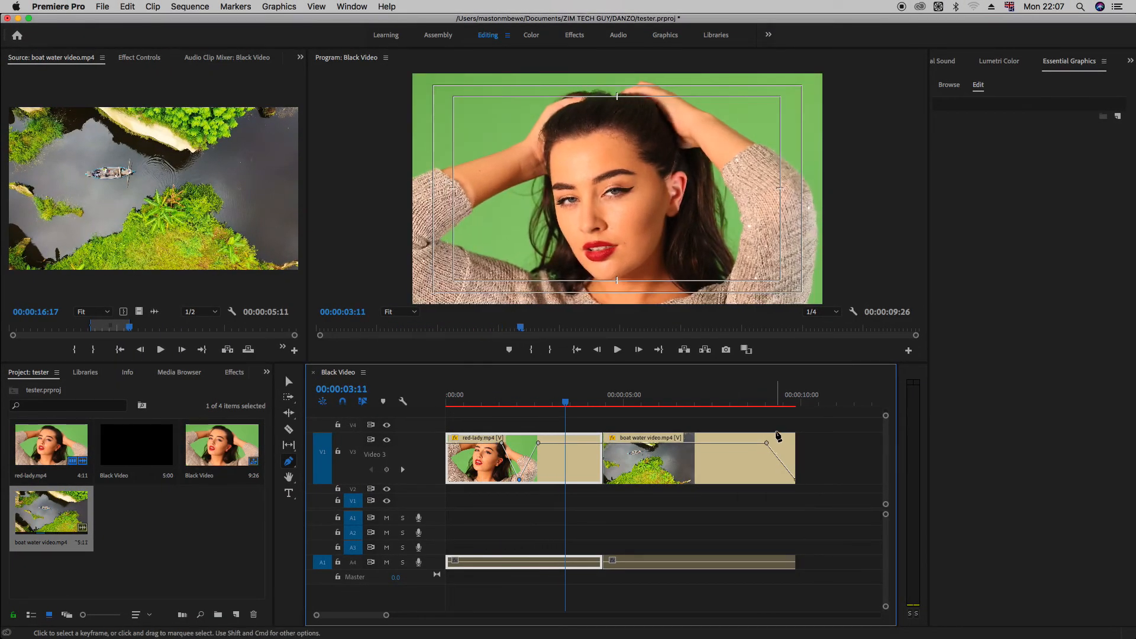
pyautogui.click(743, 404)
pyautogui.press('space')
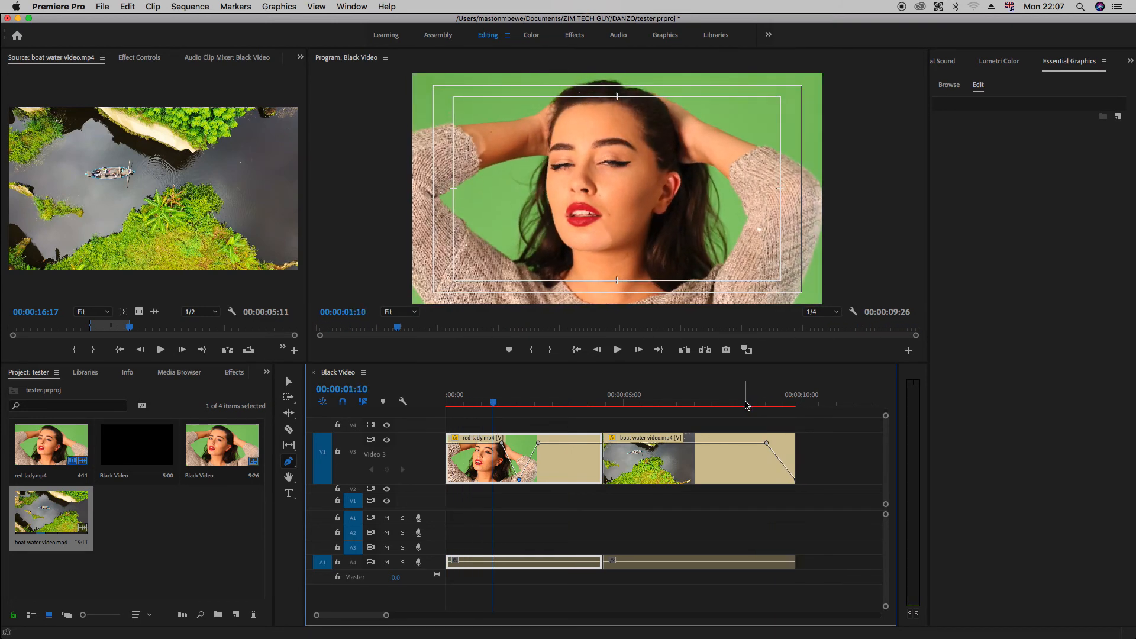
pyautogui.press('space')
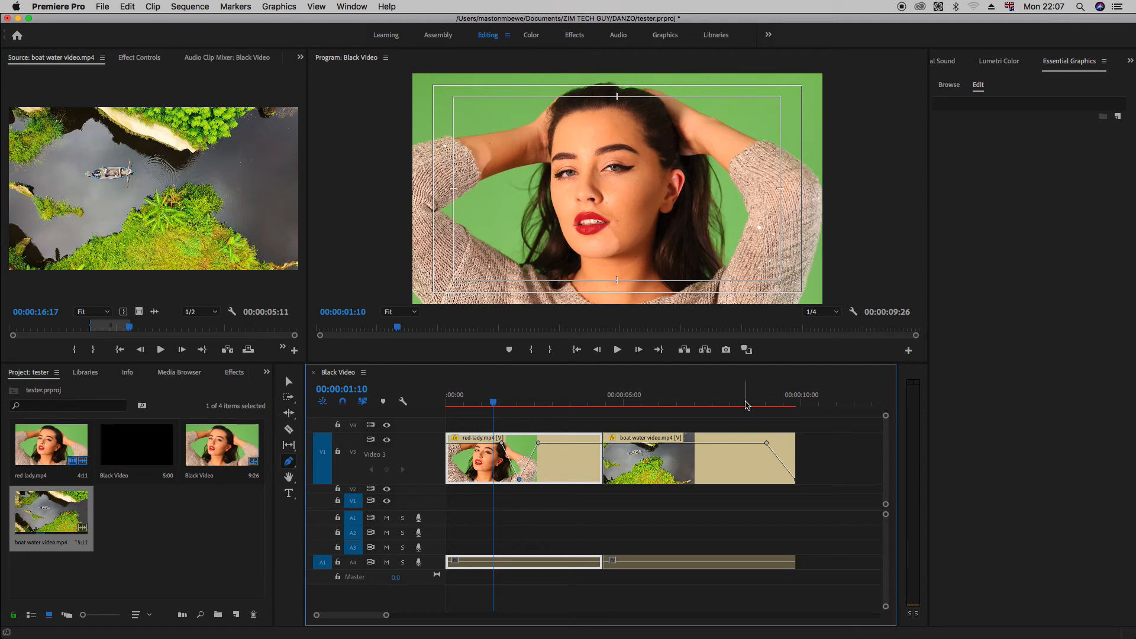
# Step: Raise the red-lady clip's middle opacity keyframe back to full level and lower it to the bottom again
pyautogui.moveTo(519, 481); pyautogui.dragTo(518, 443)
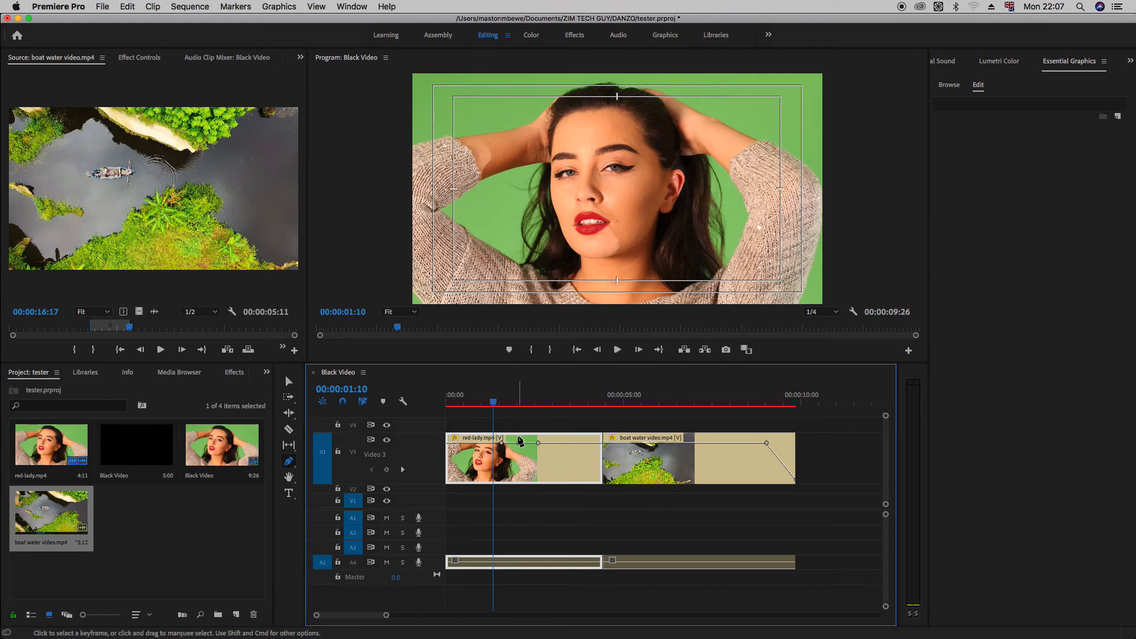
pyautogui.moveTo(518, 442); pyautogui.dragTo(521, 479)
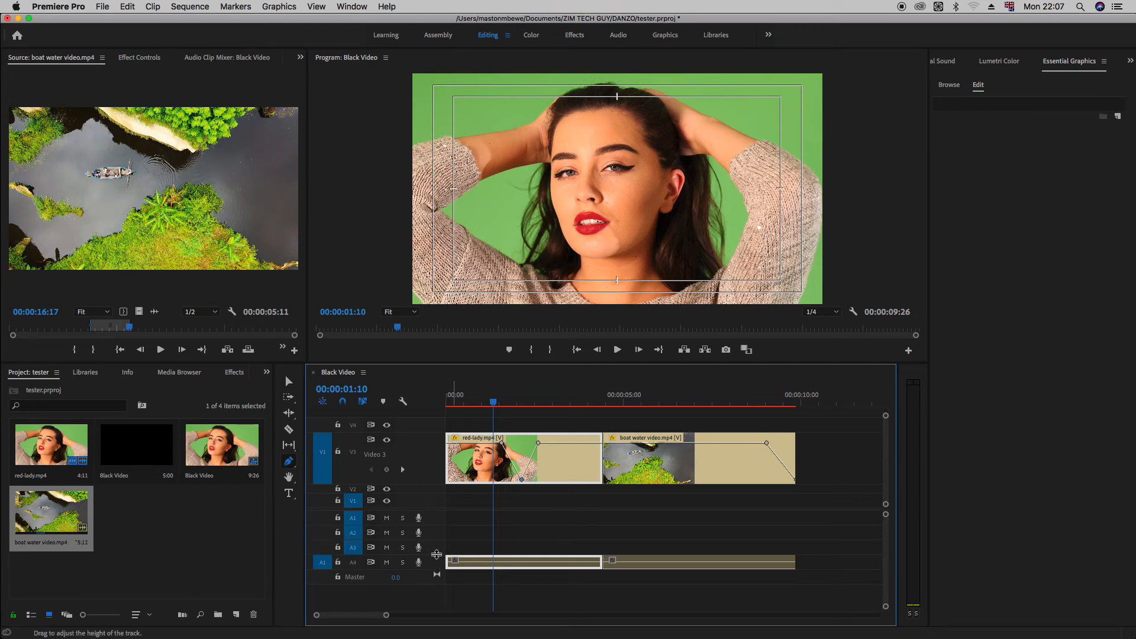
# Step: Increase the height of audio track A4 and raise the red-lady clip's volume line slightly
pyautogui.moveTo(437, 494); pyautogui.dragTo(437, 483)
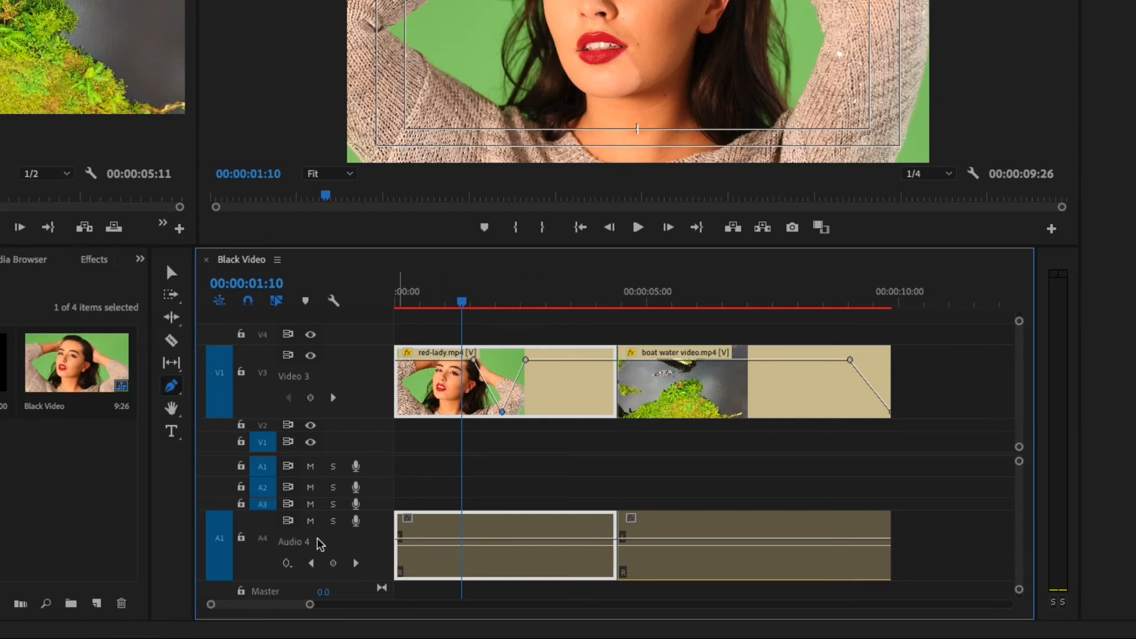
pyautogui.press('v')
pyautogui.moveTo(485, 538)
pyautogui.mouseDown()
pyautogui.moveTo(485, 521)
pyautogui.moveTo(486, 561)
pyautogui.moveTo(481, 533)
pyautogui.mouseUp()
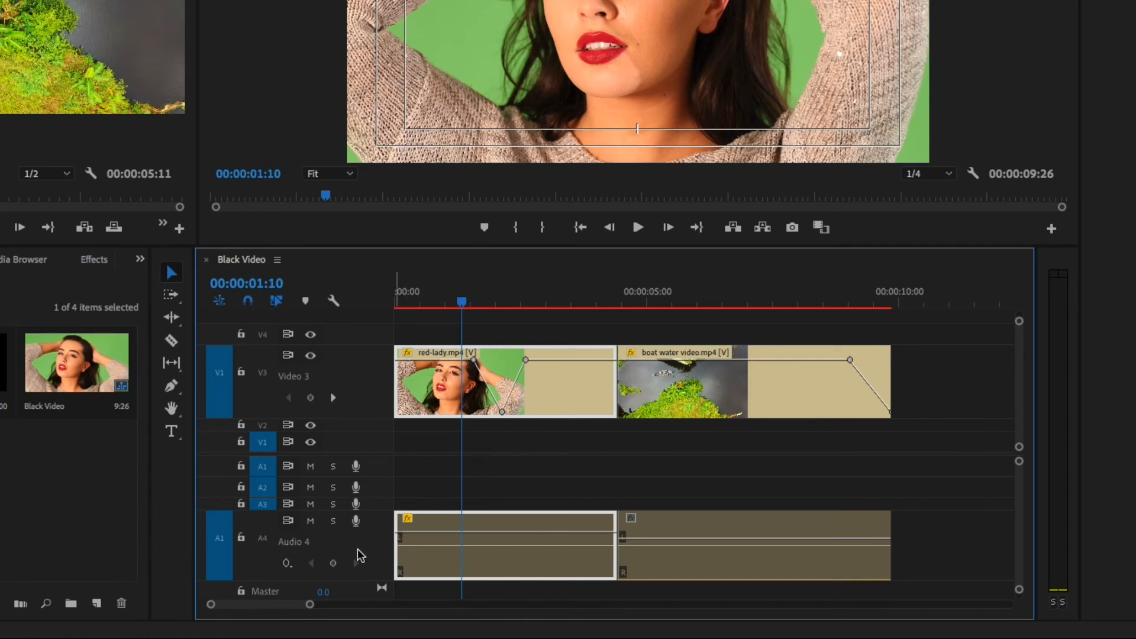
# Step: Add three volume keyframes to the red-lady audio on A4 with the Pen tool and lower the middle one to create a volume dip
pyautogui.press('p')
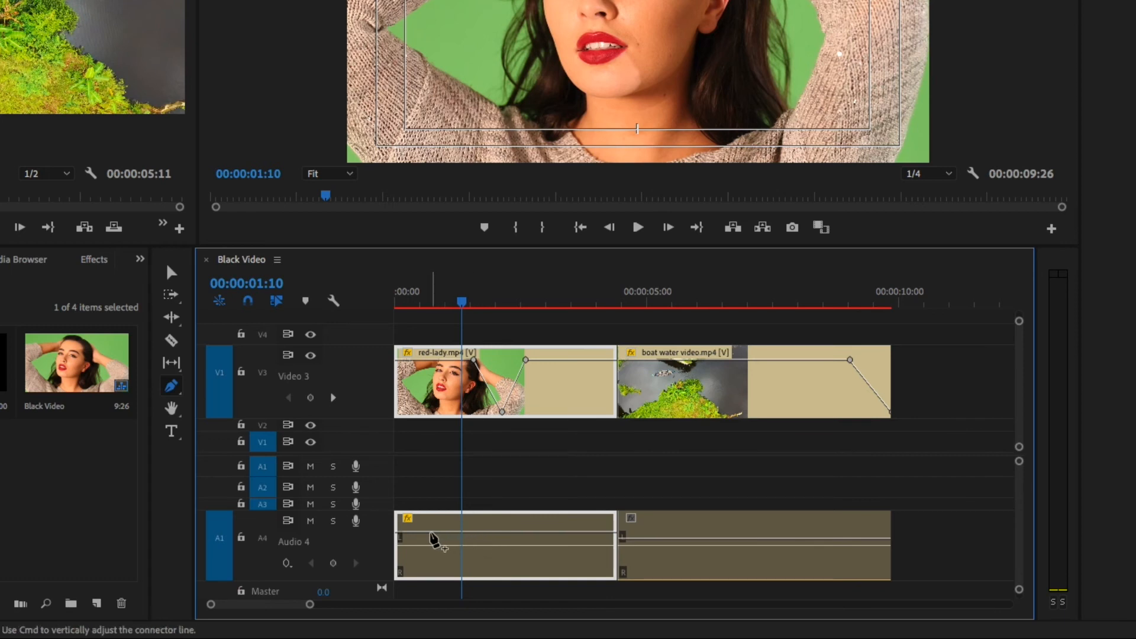
pyautogui.click(430, 532)
pyautogui.click(458, 532)
pyautogui.click(485, 532)
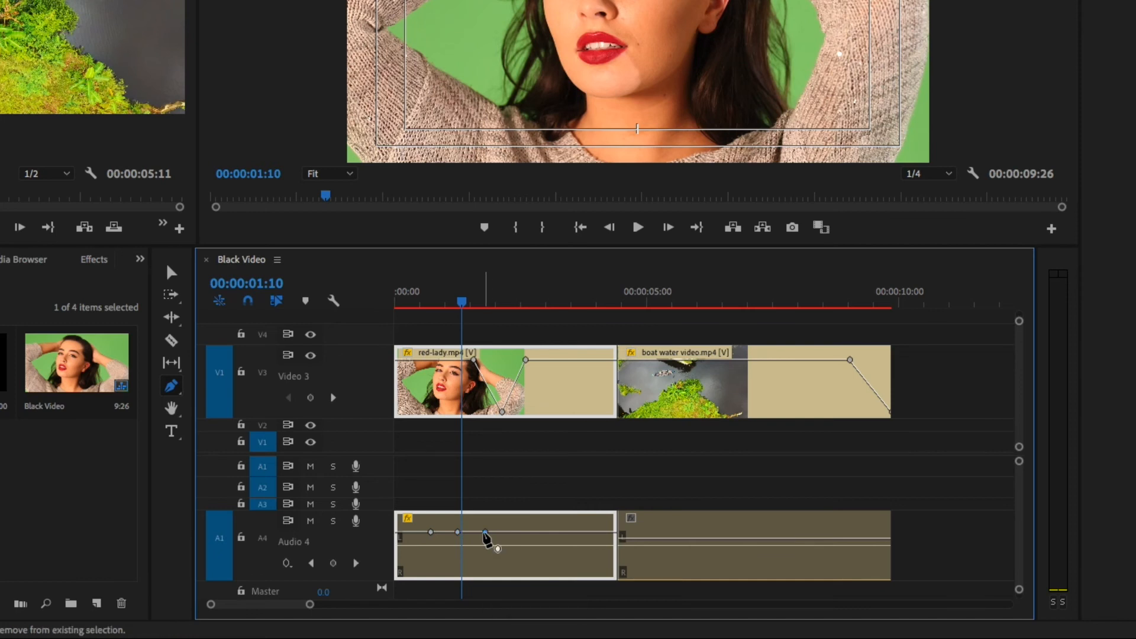
pyautogui.moveTo(457, 532); pyautogui.dragTo(457, 574)
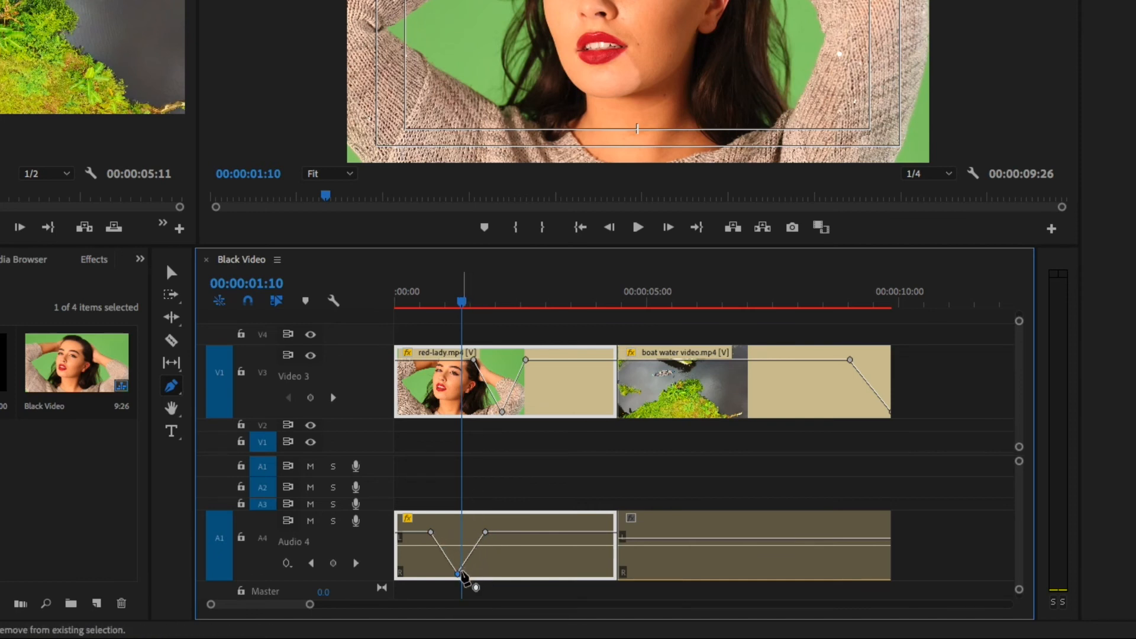
pyautogui.moveTo(462, 575)
pyautogui.mouseDown()
pyautogui.moveTo(454, 519)
pyautogui.moveTo(460, 572)
pyautogui.mouseUp()
# Step: Play the sequence from 00:00:00:19 to check the red-lady clip's volume and opacity dips
pyautogui.click(427, 302)
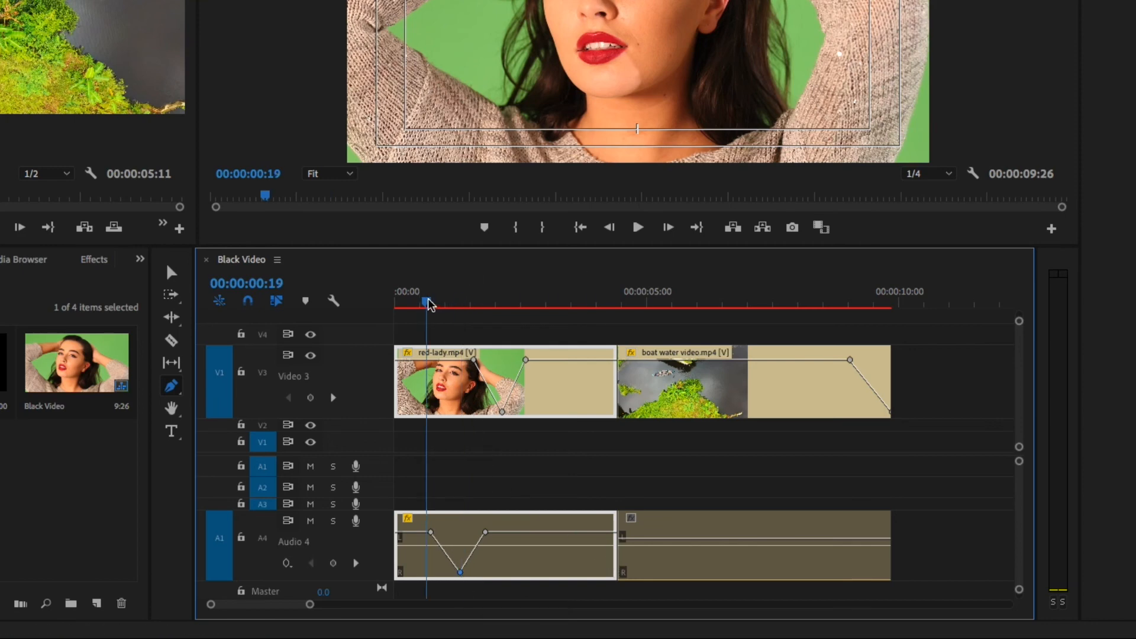
pyautogui.press('space')
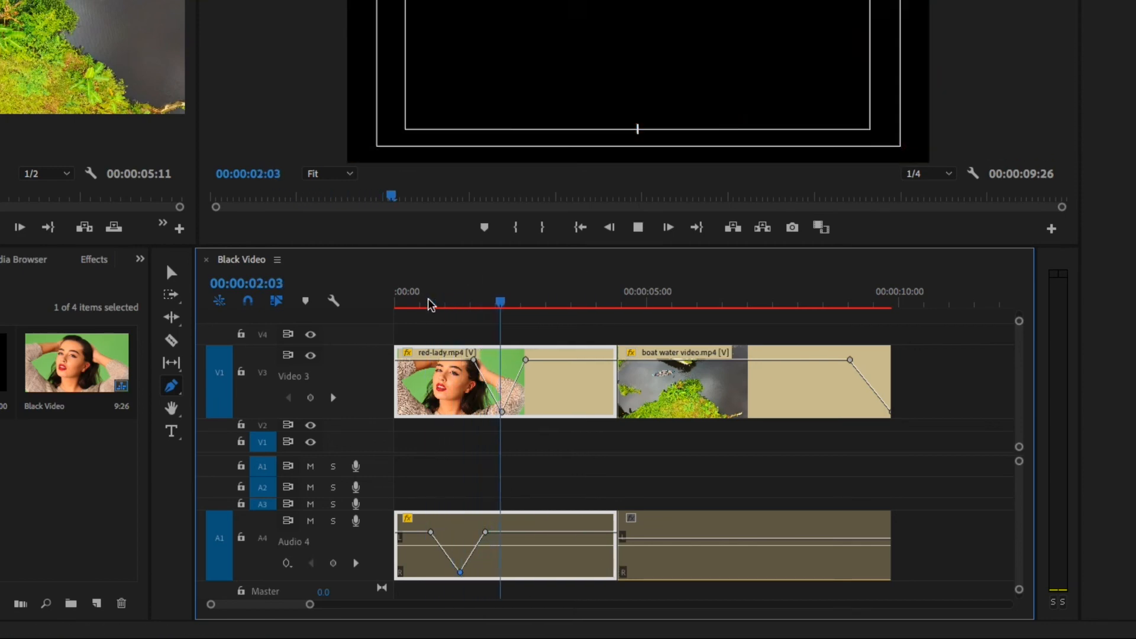
pyautogui.press('space')
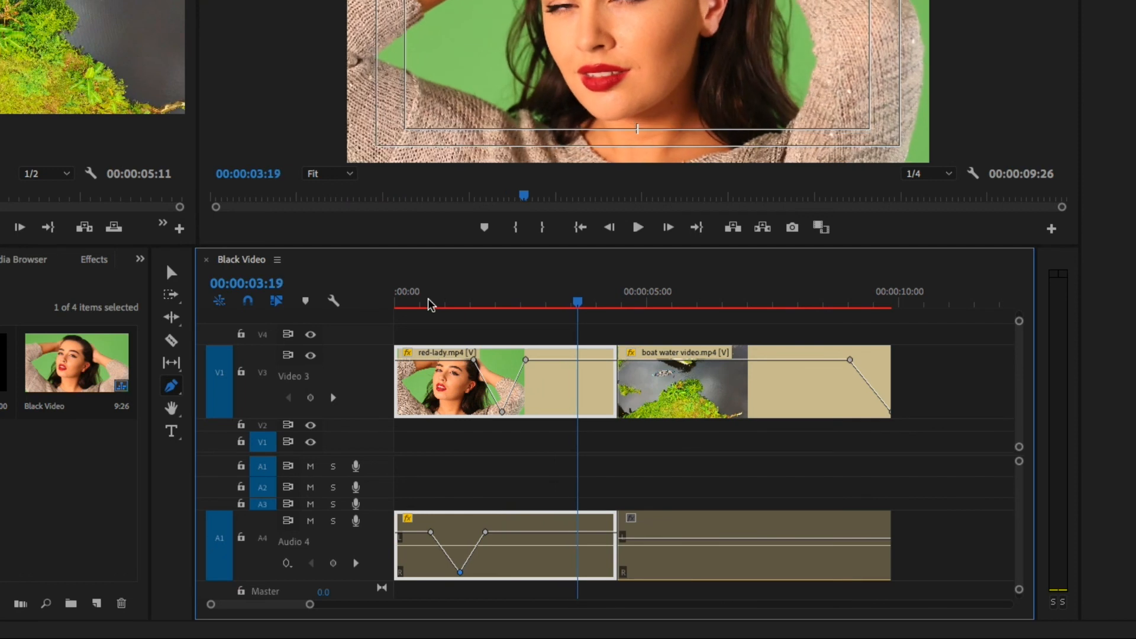